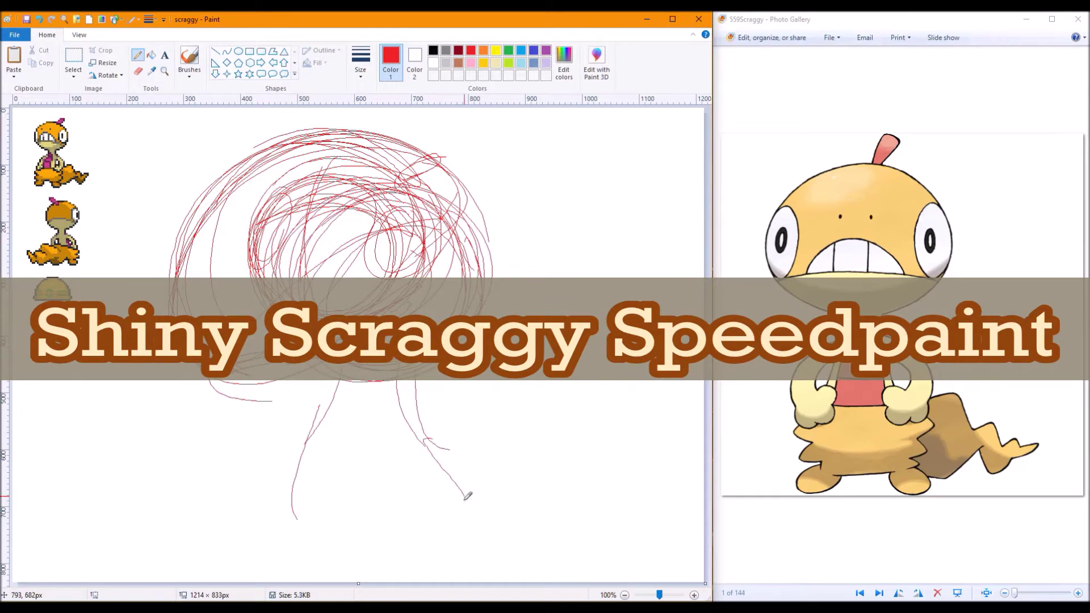
Sketch the rough tail and round lower body in red, then shift the whole sketch to the right
mouse_move(396, 427)
left_mouse_down()
mouse_move(142, 409)
mouse_move(131, 511)
left_mouse_up()
left_click(73, 57)
left_click_drag(91, 112, 602, 582)
left_click_drag(415, 242, 471, 241)
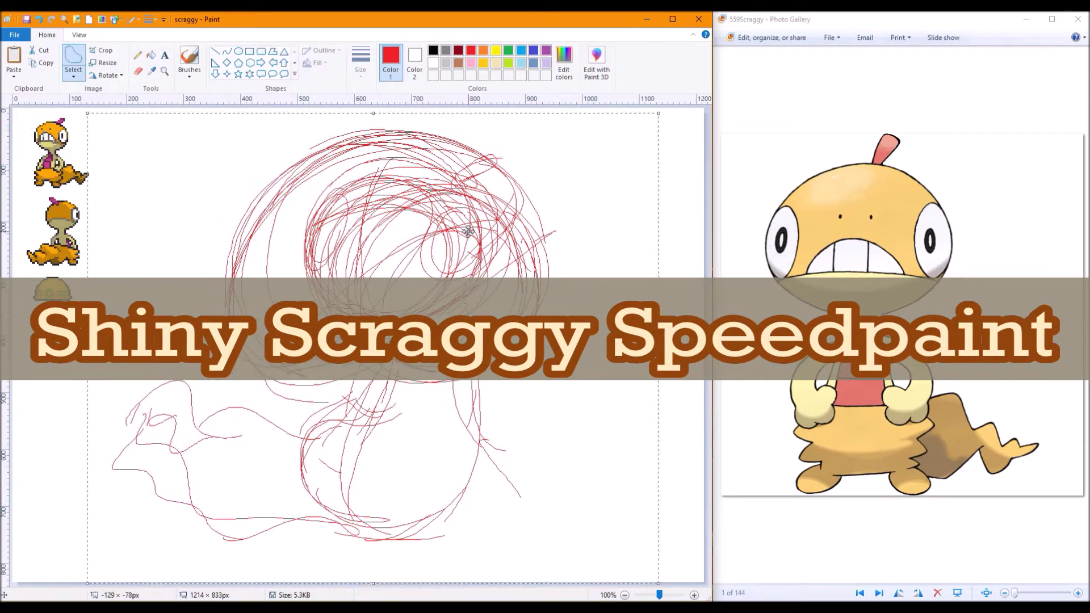
Sketch over the head with loose strokes, then select the head sketch and shift it up and left
left_click(137, 54)
left_click_drag(505, 182, 235, 362)
mouse_move(503, 169)
left_mouse_down()
mouse_move(528, 273)
mouse_move(250, 312)
mouse_move(487, 141)
left_mouse_up()
left_click(73, 57)
mouse_move(194, 121)
left_mouse_down()
mouse_move(548, 413)
mouse_move(511, 377)
left_mouse_up()
left_click_drag(341, 238, 330, 227)
Sketch a line dividing the helmet from the face and adjust the helmet sketch's placement
left_click(137, 54)
mouse_move(385, 370)
left_mouse_down()
mouse_move(514, 284)
mouse_move(494, 227)
left_mouse_up()
left_click(73, 57)
mouse_move(239, 318)
left_mouse_down()
mouse_move(540, 175)
mouse_move(238, 340)
left_mouse_up()
left_click_drag(465, 221, 471, 223)
Redraw the face edge, lower body and wavy tail with bolder strokes, and reposition the helmet sketch
left_click(137, 54)
mouse_move(542, 227)
left_mouse_down()
mouse_move(454, 494)
mouse_move(301, 499)
left_mouse_up()
mouse_move(340, 431)
left_mouse_down()
mouse_move(205, 405)
mouse_move(142, 500)
mouse_move(301, 534)
mouse_move(317, 431)
left_mouse_up()
left_click(73, 57)
mouse_move(238, 341)
left_mouse_down()
mouse_move(449, 244)
mouse_move(245, 352)
left_mouse_up()
left_click_drag(352, 238, 329, 215)
Draw bold red strokes for the round face, the jaw, the neck and the arm
left_click(136, 55)
left_click_drag(426, 159, 511, 318)
mouse_move(511, 318)
left_mouse_down()
mouse_move(395, 353)
mouse_move(366, 408)
left_mouse_up()
left_click_drag(449, 363, 393, 479)
left_click_drag(400, 488, 436, 465)
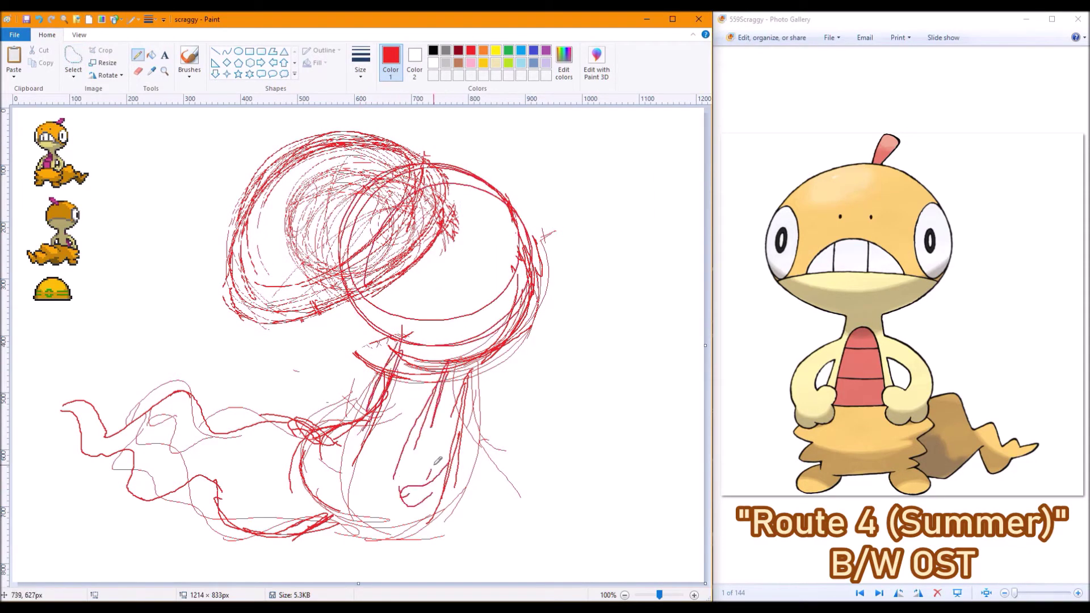
Sketch the feet, the waistline and the arm in bold red over the rough body
mouse_move(357, 522)
left_mouse_down()
mouse_move(384, 527)
mouse_move(355, 515)
mouse_move(454, 504)
mouse_move(306, 549)
mouse_move(296, 508)
mouse_move(337, 553)
mouse_move(478, 501)
mouse_move(503, 499)
left_mouse_up()
mouse_move(315, 420)
left_mouse_down()
mouse_move(347, 423)
mouse_move(398, 368)
mouse_move(338, 437)
mouse_move(274, 417)
mouse_move(333, 416)
mouse_move(102, 380)
mouse_move(281, 494)
left_mouse_up()
mouse_move(372, 321)
left_mouse_down()
mouse_move(346, 341)
mouse_move(369, 505)
mouse_move(479, 457)
left_mouse_up()
left_click_drag(500, 299, 482, 177)
left_click_drag(421, 450, 464, 431)
Sketch the round eye, the mouth line and a helmet with a slanted brim over the head
mouse_move(491, 183)
left_mouse_down()
mouse_move(531, 290)
mouse_move(475, 345)
left_mouse_up()
mouse_move(413, 330)
left_mouse_down()
mouse_move(542, 266)
mouse_move(499, 197)
mouse_move(432, 258)
left_mouse_up()
left_click_drag(511, 210, 522, 261)
left_click_drag(448, 170, 294, 343)
mouse_move(514, 198)
left_mouse_down()
mouse_move(272, 205)
mouse_move(511, 187)
mouse_move(261, 267)
mouse_move(499, 198)
mouse_move(296, 363)
left_mouse_up()
mouse_move(477, 165)
left_mouse_down()
mouse_move(321, 348)
mouse_move(277, 339)
mouse_move(506, 193)
left_mouse_up()
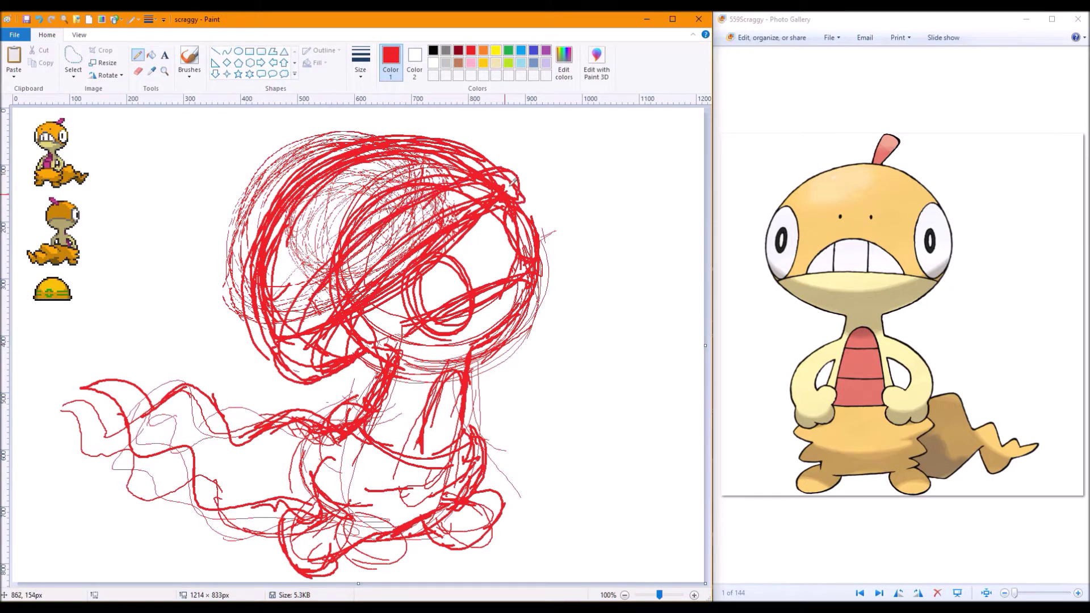
Erase the stray lines behind the helmet and redraw its back edge and slanted brim
left_click(137, 71)
left_click_drag(250, 162, 236, 309)
left_click(137, 55)
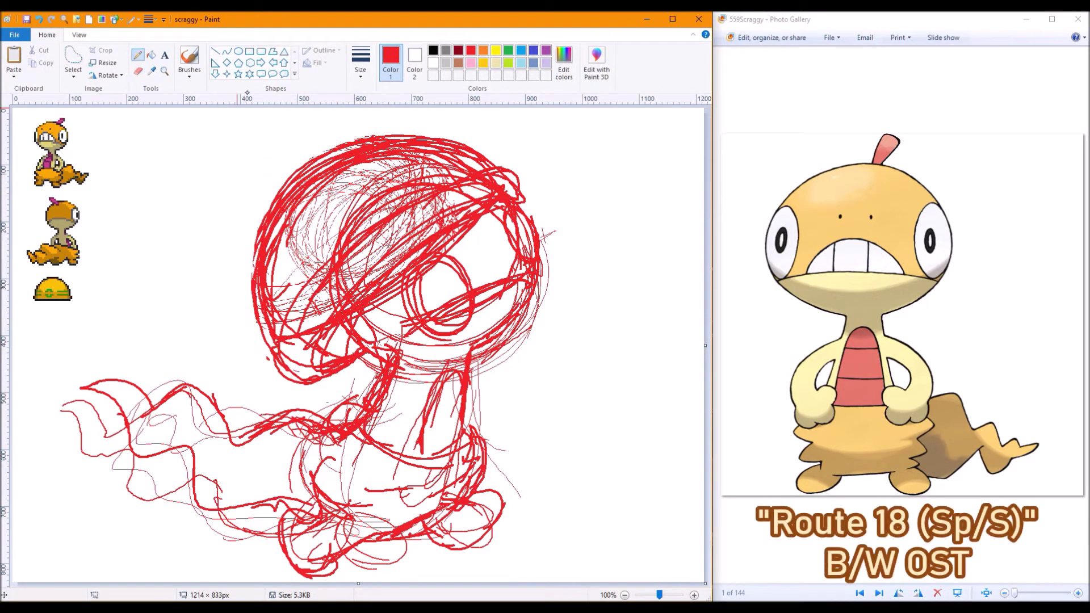
mouse_move(259, 243)
left_mouse_down()
mouse_move(285, 357)
mouse_move(358, 386)
left_mouse_up()
left_click_drag(511, 181, 352, 341)
Move the whole sketch up on the canvas and strengthen the eye, mouth and face outline
left_click(73, 63)
mouse_move(401, 146)
left_mouse_down()
mouse_move(231, 273)
mouse_move(401, 145)
left_mouse_up()
left_click_drag(470, 219, 470, 193)
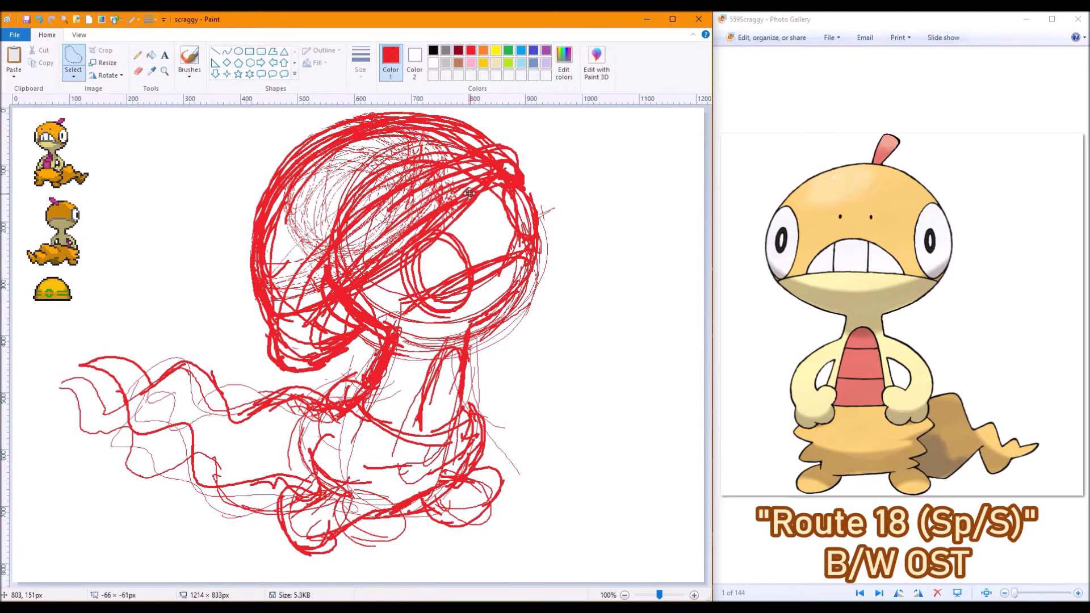
left_click(137, 55)
mouse_move(531, 261)
left_mouse_down()
mouse_move(414, 278)
mouse_move(511, 295)
mouse_move(549, 237)
left_mouse_up()
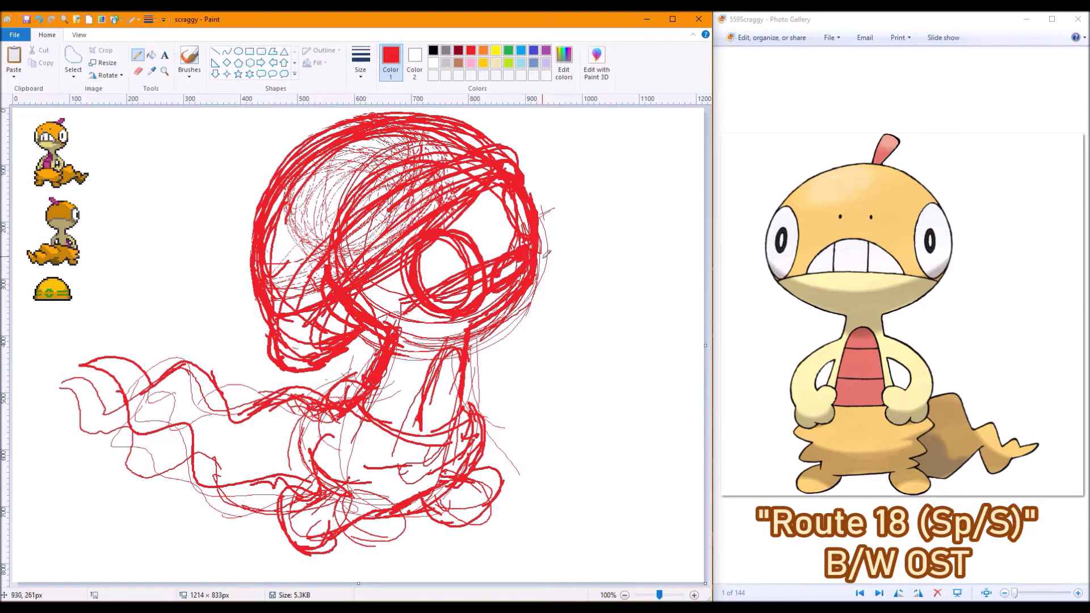
Move the lower body down to lengthen the neck, and redraw the neck lines across the gap
left_click(73, 63)
mouse_move(542, 369)
left_mouse_down()
mouse_move(371, 417)
mouse_move(545, 369)
left_mouse_up()
left_click_drag(333, 373, 333, 394)
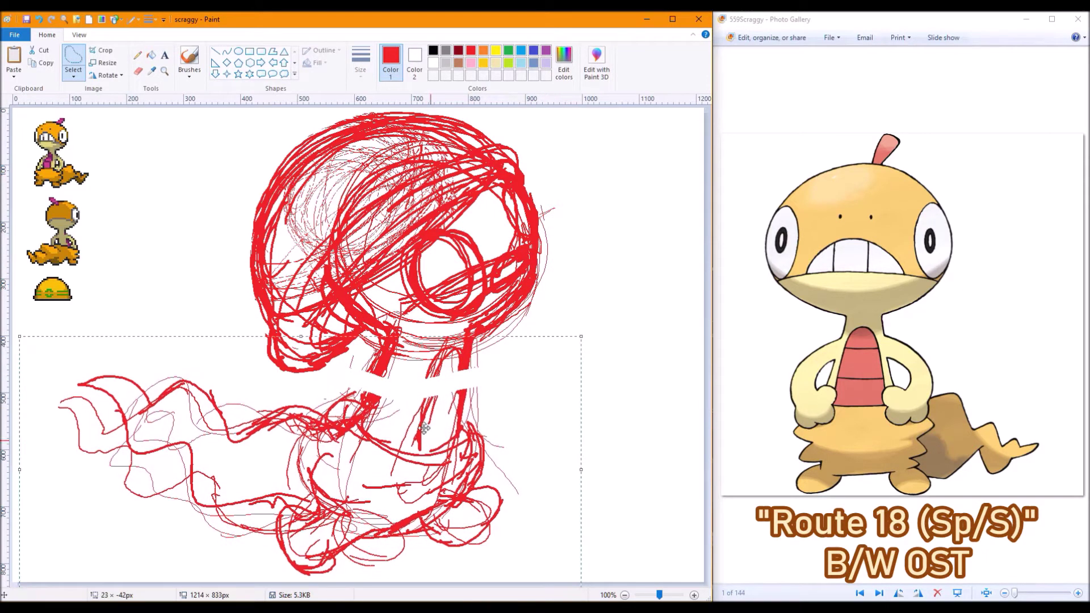
left_click(137, 55)
left_click_drag(469, 407, 471, 369)
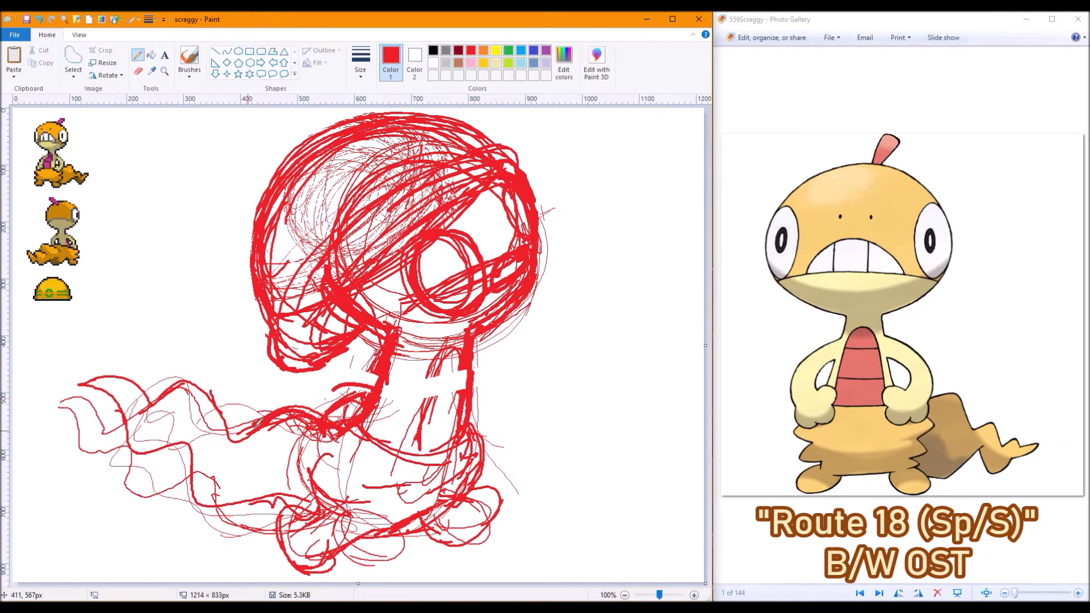
Redraw the tail with a curled tip, erase the old tail lines and rework the waist and arm
left_click_drag(248, 429, 156, 482)
left_click(137, 70)
mouse_move(110, 369)
left_mouse_down()
mouse_move(222, 424)
mouse_move(318, 431)
mouse_move(372, 357)
mouse_move(331, 418)
mouse_move(412, 437)
mouse_move(482, 423)
left_mouse_up()
left_click(136, 55)
left_click_drag(363, 386, 341, 420)
mouse_move(464, 436)
left_mouse_down()
mouse_move(420, 427)
mouse_move(463, 406)
left_mouse_up()
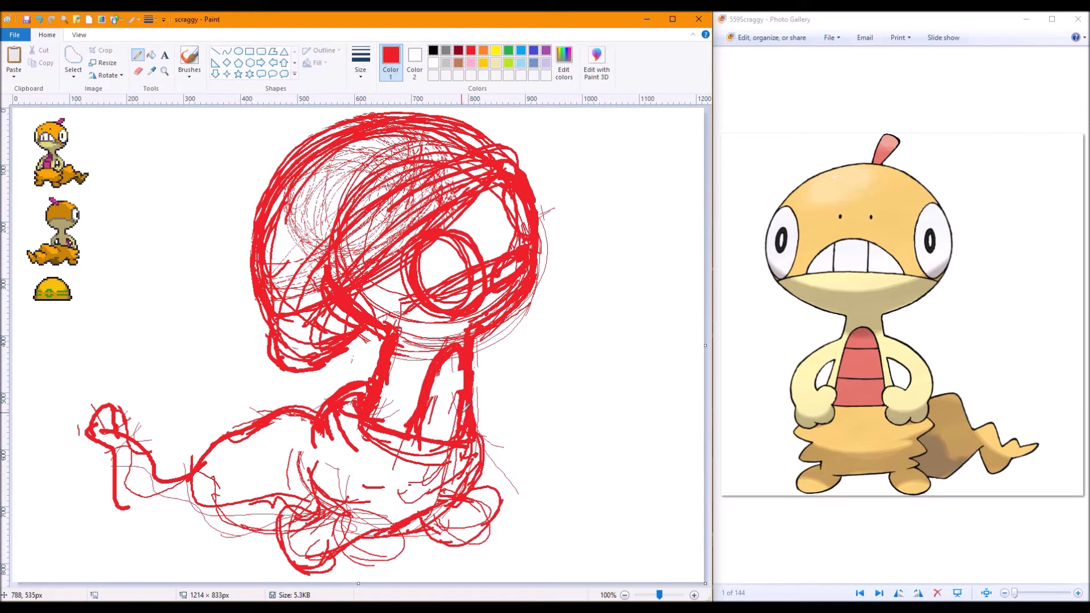
Nudge the lower body beneath the head, and redraw the back of the neck and the jawline
left_click(73, 62)
left_click_drag(559, 331, 53, 582)
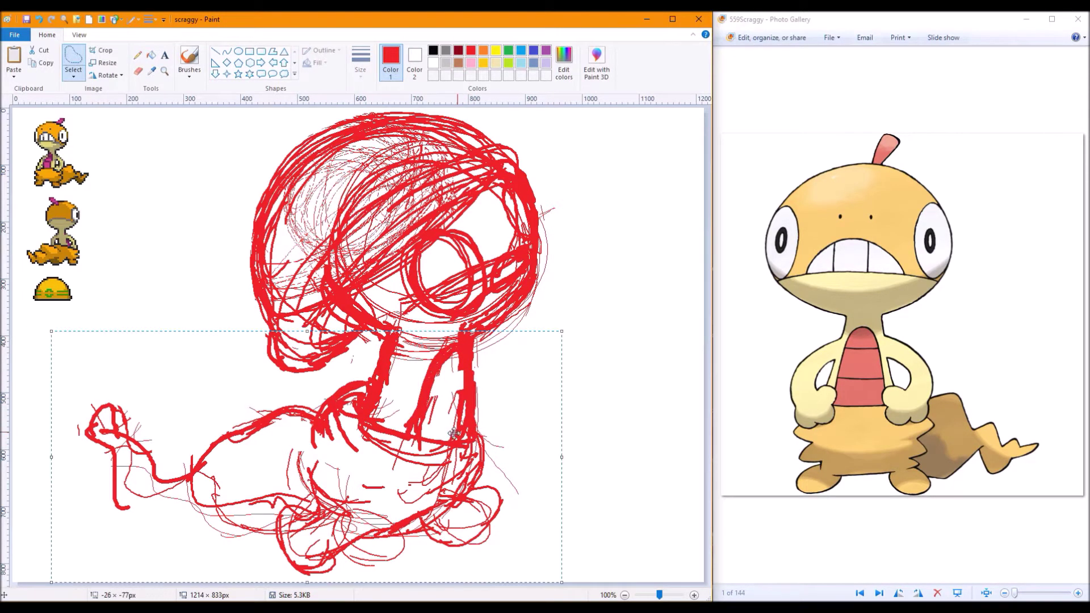
left_click_drag(474, 382, 474, 388)
left_click(137, 54)
left_click_drag(400, 340, 381, 381)
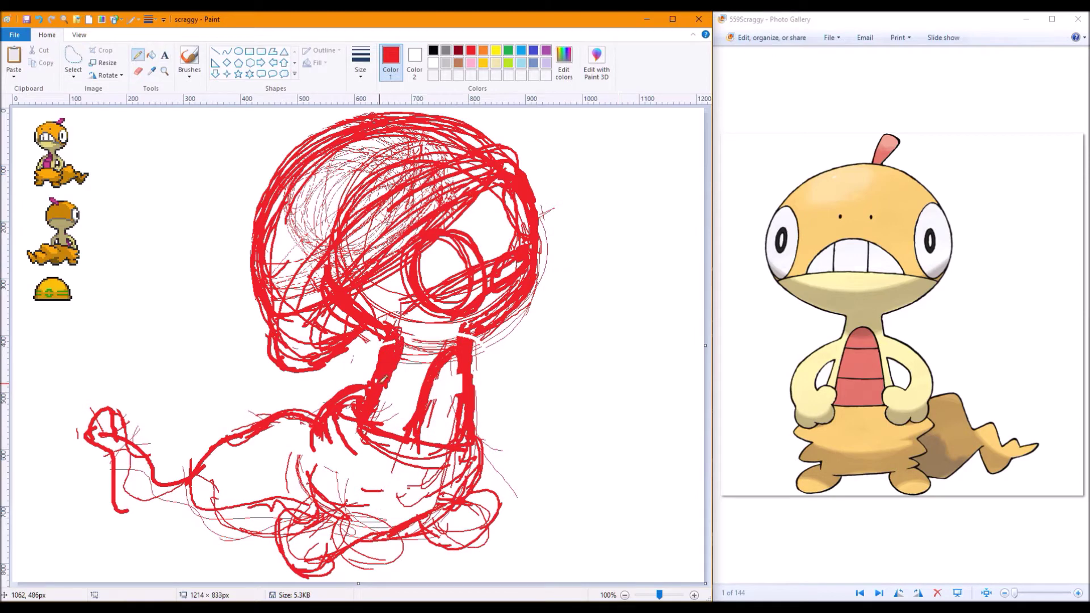
left_click_drag(391, 312, 437, 326)
Draw the baggy trouser folds around the hips and reshape both feet
left_click_drag(447, 512, 439, 521)
mouse_move(501, 432)
left_mouse_down()
mouse_move(363, 482)
mouse_move(380, 513)
mouse_move(255, 562)
mouse_move(272, 513)
left_mouse_up()
left_click_drag(435, 523, 477, 511)
left_click_drag(260, 564, 270, 538)
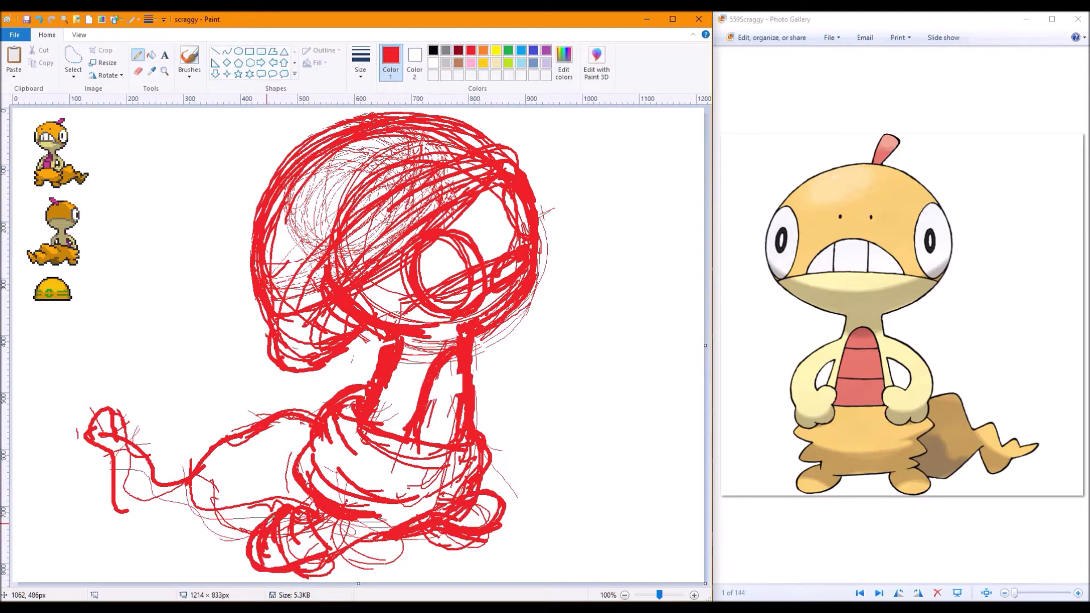
left_click_drag(538, 505, 434, 533)
left_click_drag(296, 517, 369, 545)
Erase the excess lines around the rear foot and give the tail jagged upper and lower edges
left_click(138, 71)
mouse_move(250, 511)
left_mouse_down()
mouse_move(281, 567)
mouse_move(286, 539)
left_mouse_up()
mouse_move(303, 503)
left_mouse_down()
mouse_move(187, 525)
mouse_move(118, 502)
left_mouse_up()
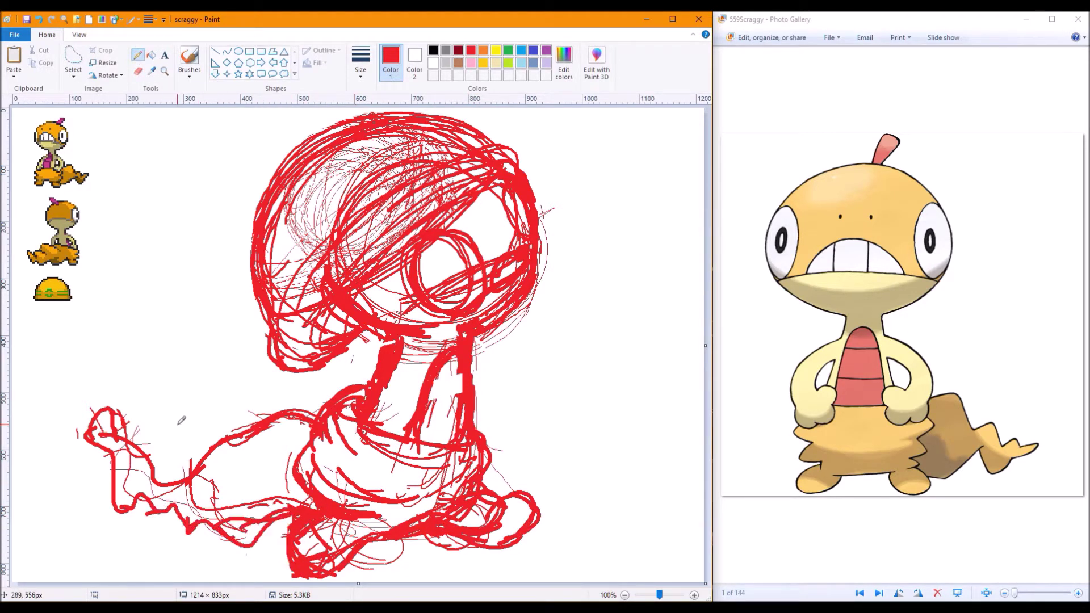
mouse_move(189, 446)
left_mouse_down()
mouse_move(258, 420)
mouse_move(181, 472)
left_mouse_up()
Erase the overlapping lines at the hip and inside both feet, and redraw their outlines
left_click(138, 70)
mouse_move(289, 460)
left_mouse_down()
mouse_move(318, 511)
mouse_move(340, 397)
mouse_move(386, 352)
mouse_move(317, 437)
left_mouse_up()
left_click(137, 55)
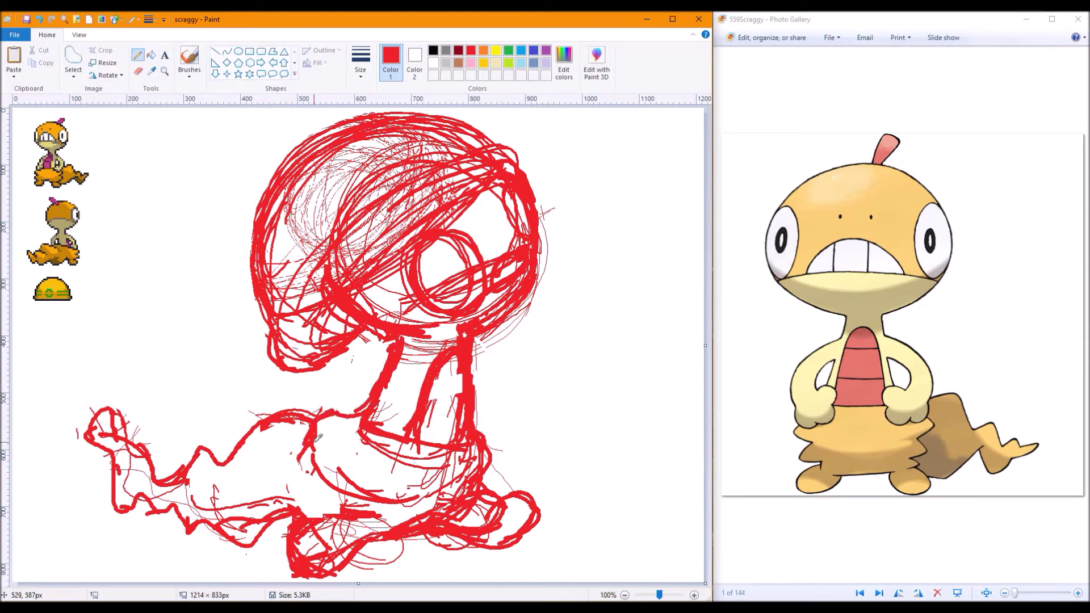
left_click_drag(497, 480, 519, 525)
left_click_drag(309, 530, 327, 565)
left_click(137, 54)
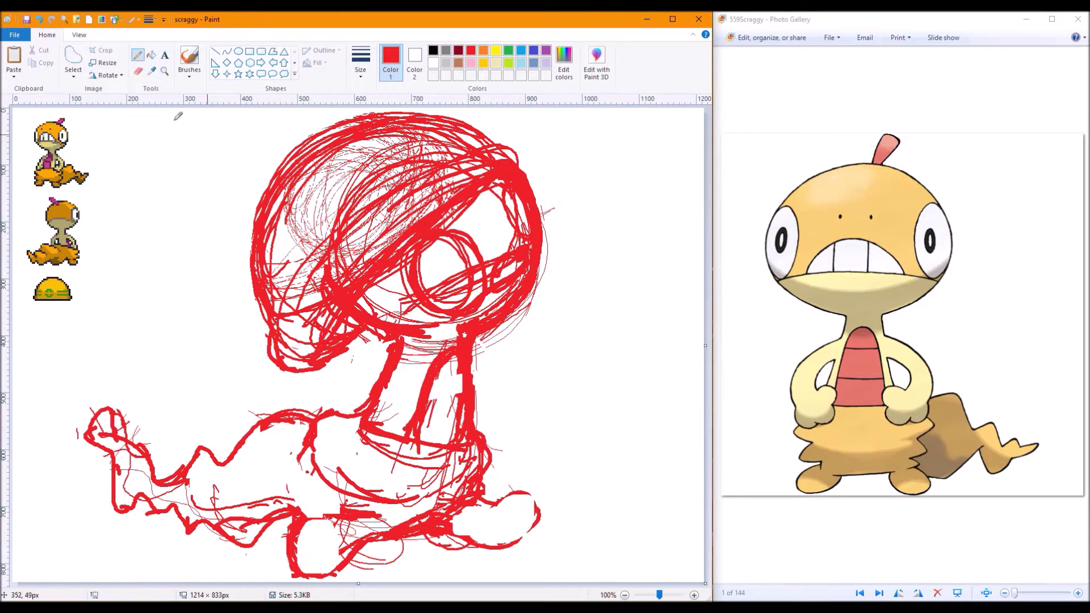
Redraw the helmet's contour and brim, and erase the scribbled lines inside it
mouse_move(423, 204)
left_mouse_down()
mouse_move(328, 268)
mouse_move(377, 223)
mouse_move(292, 295)
mouse_move(311, 166)
mouse_move(425, 151)
mouse_move(335, 199)
mouse_move(454, 143)
mouse_move(375, 210)
left_mouse_up()
left_click(137, 55)
left_click_drag(340, 256, 284, 340)
left_click(137, 71)
mouse_move(494, 165)
left_mouse_down()
mouse_move(348, 246)
mouse_move(409, 267)
left_mouse_up()
Move the lower body down to lengthen the neck, and redraw the neck and back outline
scroll(594, 546, "down", 1)
left_click(74, 57)
mouse_move(286, 137)
left_mouse_down()
mouse_move(108, 227)
mouse_move(295, 204)
mouse_move(287, 142)
left_mouse_up()
left_click_drag(238, 196, 242, 186)
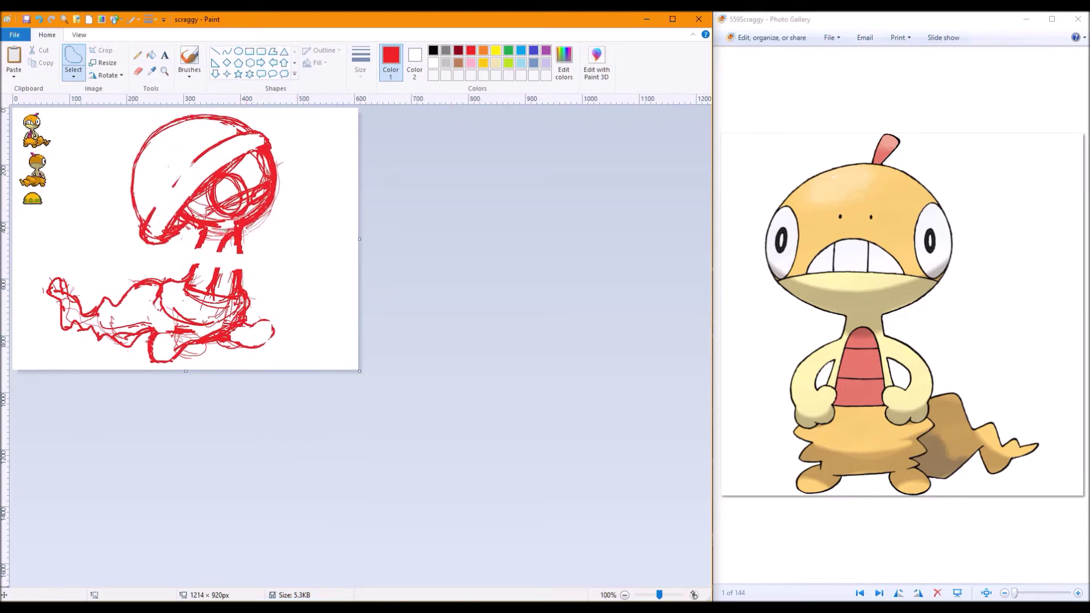
scroll(242, 186, "up", 1)
left_click(137, 55)
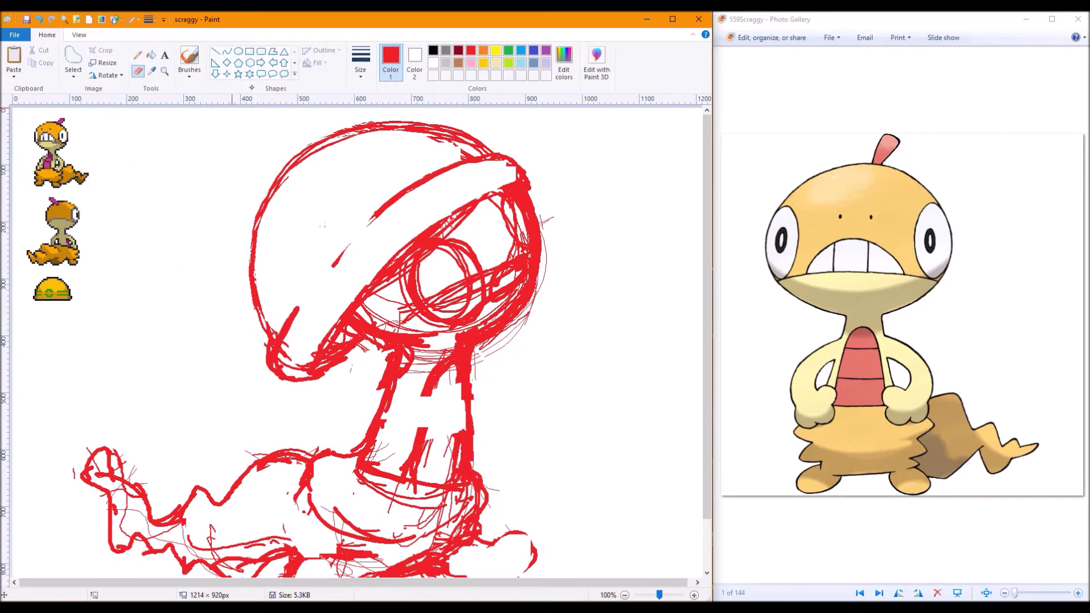
left_click(138, 54)
left_click_drag(407, 362, 373, 435)
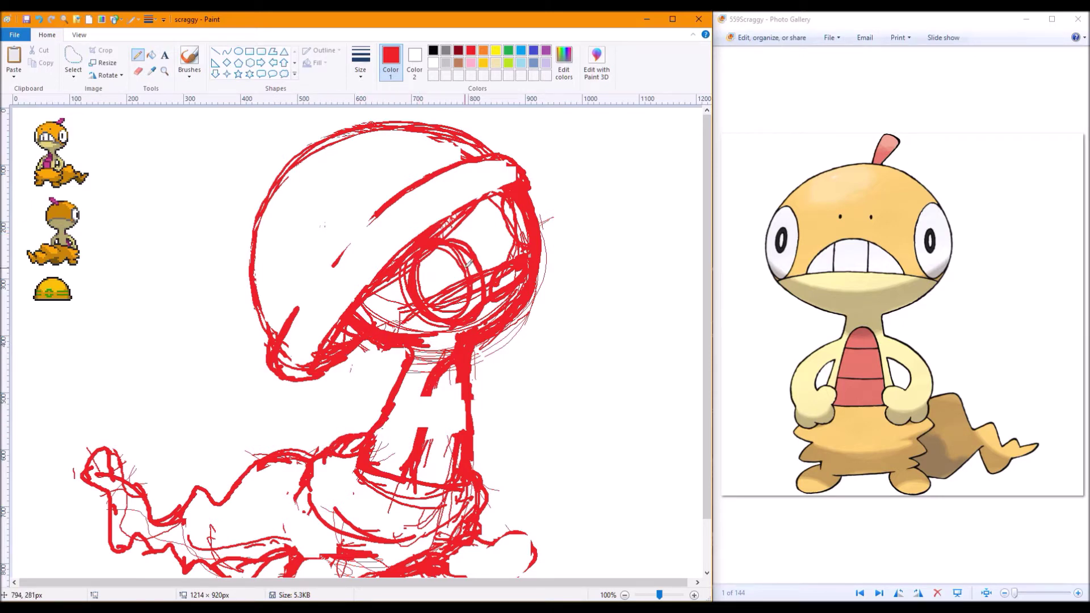
Select the helmet and shift it up and to the right on the head
left_click(73, 57)
mouse_move(545, 165)
left_mouse_down()
mouse_move(397, 398)
mouse_move(510, 188)
mouse_move(470, 182)
mouse_move(486, 182)
left_mouse_up()
left_click(138, 55)
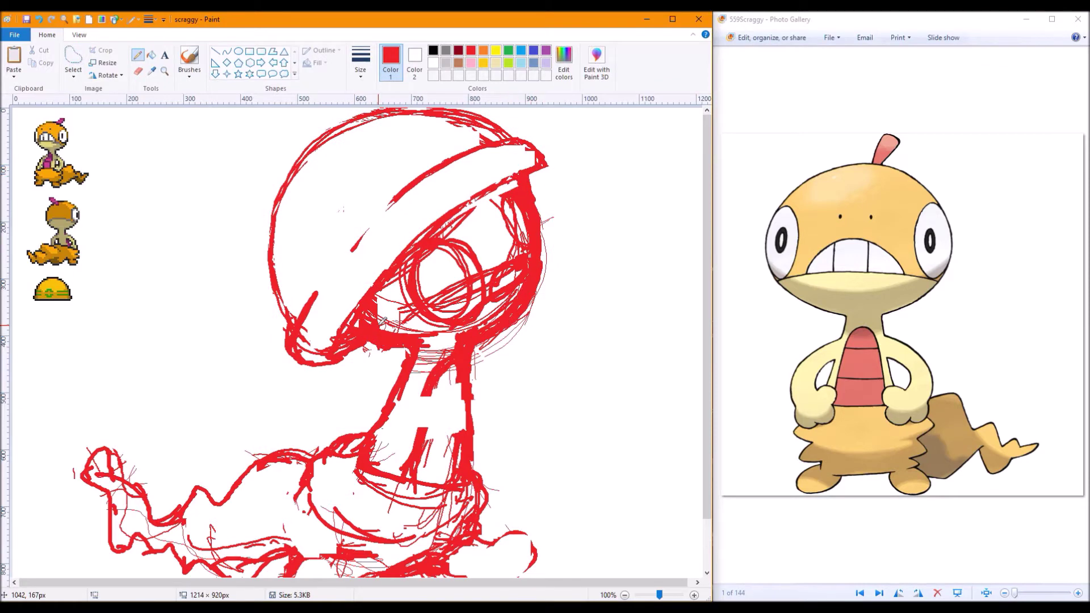
Erase the leftover lines inside the helmet, then draw two curved stripes and a round emblem on it
left_click(137, 71)
mouse_move(303, 301)
left_mouse_down()
mouse_move(312, 318)
mouse_move(445, 157)
mouse_move(467, 177)
left_mouse_up()
left_click(137, 55)
mouse_move(341, 254)
left_mouse_down()
mouse_move(286, 309)
mouse_move(397, 181)
left_mouse_up()
left_click_drag(291, 298, 401, 194)
left_click_drag(406, 173, 367, 220)
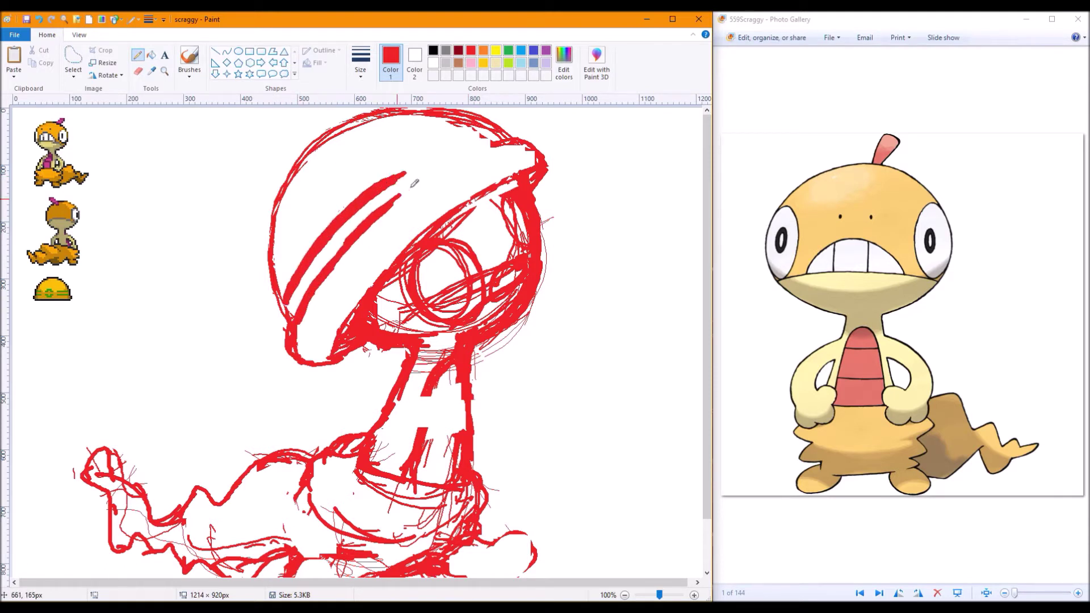
left_click_drag(423, 159, 447, 136)
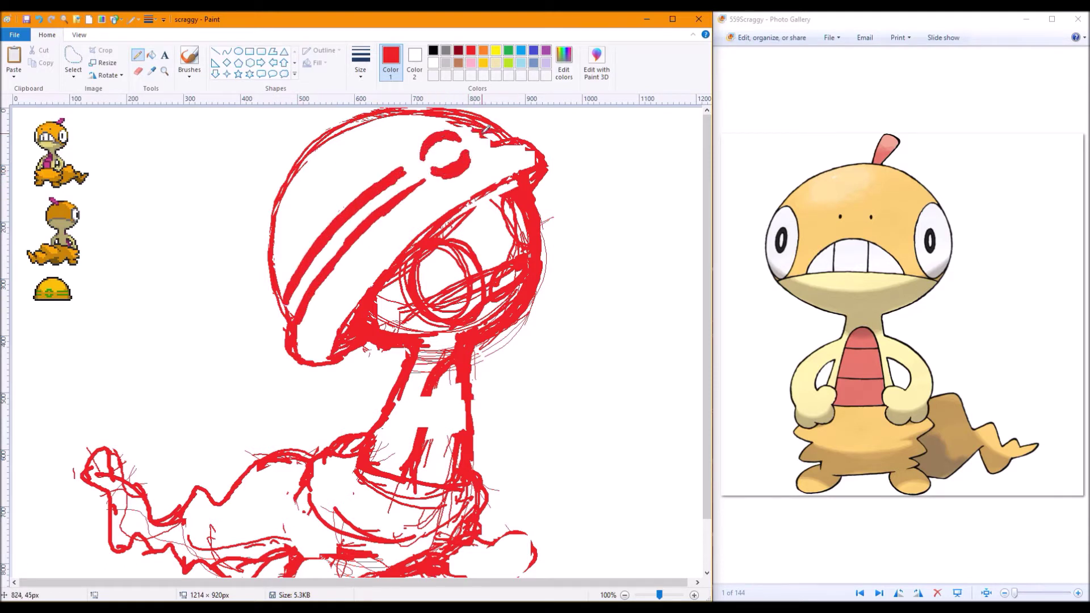
Erase the eye and mouth from the face, move the drawing down the canvas and touch up the jaw
left_click(138, 71)
mouse_move(466, 238)
left_mouse_down()
mouse_move(389, 280)
mouse_move(494, 250)
mouse_move(480, 320)
mouse_move(528, 227)
left_mouse_up()
scroll(528, 227, "down", 1, "ctrl")
left_click(73, 62)
mouse_move(292, 110)
left_mouse_down()
mouse_move(62, 230)
mouse_move(268, 341)
mouse_move(242, 272)
left_mouse_up()
scroll(242, 272, "up", 1, "ctrl")
left_click(138, 54)
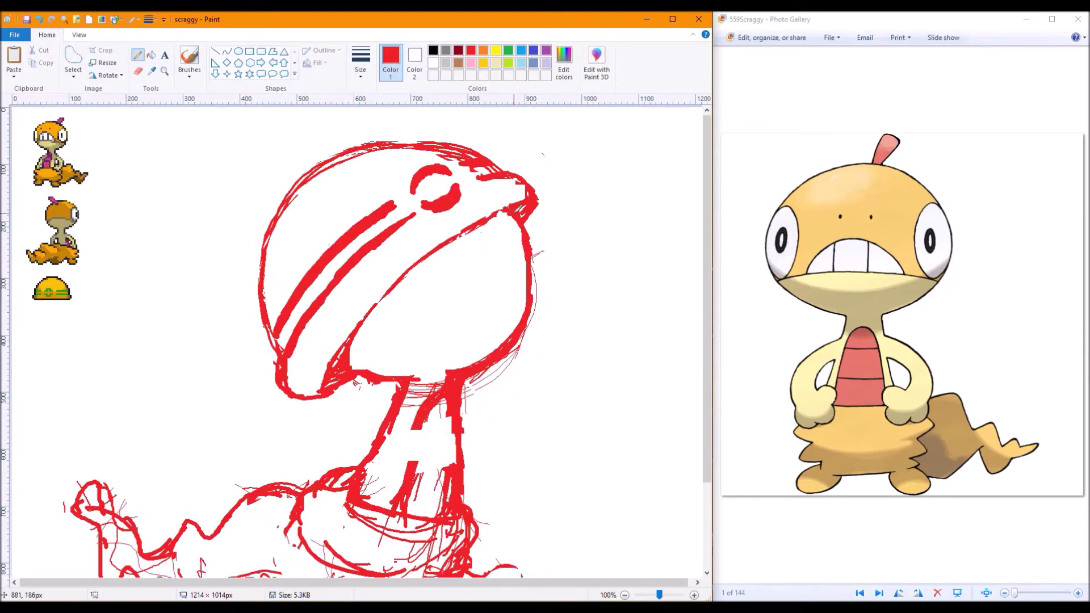
left_click_drag(370, 355, 400, 374)
Adjust the placement of the lower body, then redraw the face edge, neck and upper back
scroll(577, 395, "down", 3)
left_click(73, 62)
mouse_move(97, 377)
left_mouse_down()
mouse_move(581, 433)
mouse_move(97, 377)
left_mouse_up()
left_click_drag(284, 454, 278, 471)
left_click(137, 54)
mouse_move(459, 284)
left_mouse_down()
mouse_move(470, 386)
mouse_move(401, 425)
mouse_move(276, 437)
left_mouse_up()
Erase the inner lines of the trousers and redraw the crotch line, the hip and the front foot
left_click(138, 71)
mouse_move(312, 397)
left_mouse_down()
mouse_move(443, 448)
mouse_move(401, 507)
mouse_move(397, 461)
left_mouse_up()
left_click(137, 55)
mouse_move(286, 503)
left_mouse_down()
mouse_move(348, 519)
mouse_move(437, 516)
left_mouse_up()
left_click(137, 71)
mouse_move(341, 545)
left_mouse_down()
mouse_move(423, 526)
mouse_move(335, 536)
left_mouse_up()
left_click(137, 55)
mouse_move(465, 486)
left_mouse_down()
mouse_move(500, 494)
mouse_move(449, 528)
mouse_move(494, 540)
left_mouse_up()
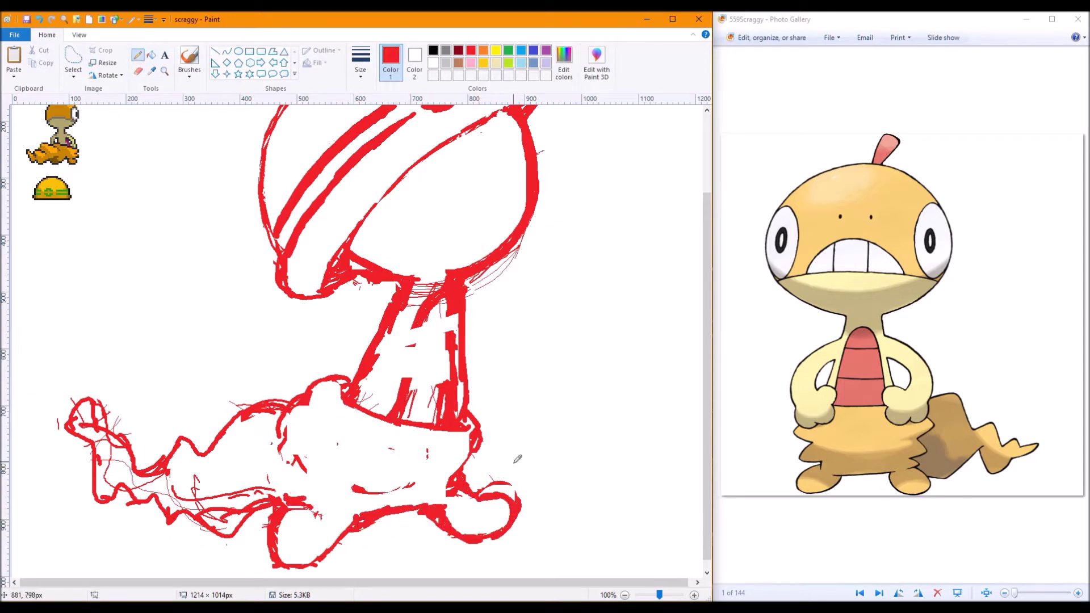
Redraw the rear foot in a narrower shape and erase its old outline
mouse_move(314, 483)
left_mouse_down()
mouse_move(352, 499)
mouse_move(318, 574)
left_mouse_up()
left_click(138, 71)
mouse_move(273, 544)
left_mouse_down()
mouse_move(317, 514)
mouse_move(301, 526)
left_mouse_up()
left_click(137, 54)
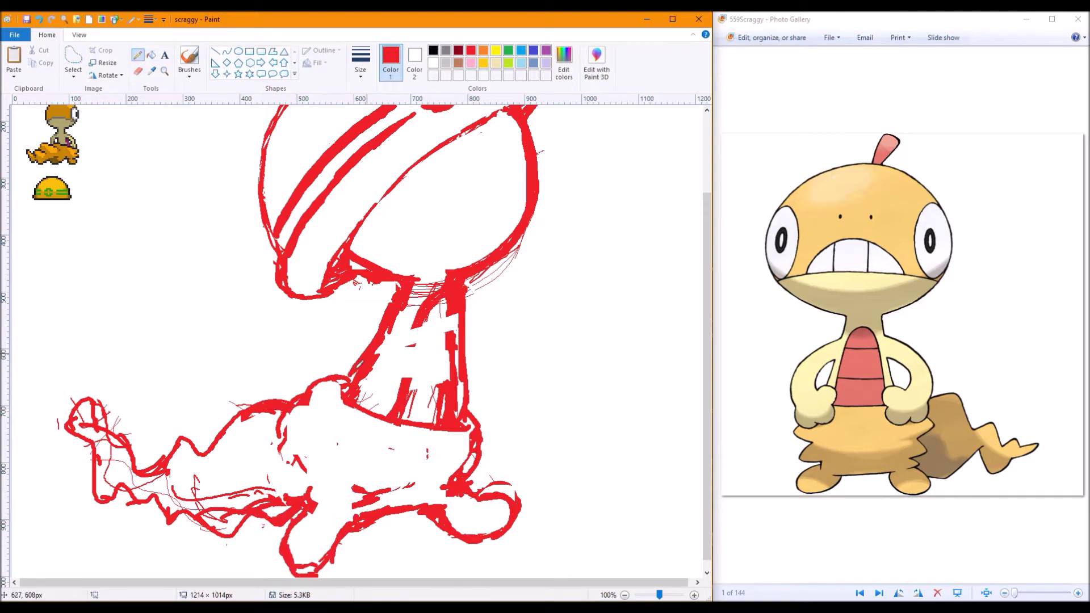
Draw the trousers' loose waistband, then select the helmet's lower part and nudge it up and left
scroll(322, 367, "up", 3)
mouse_move(355, 466)
left_mouse_down()
mouse_move(507, 529)
mouse_move(437, 554)
left_mouse_up()
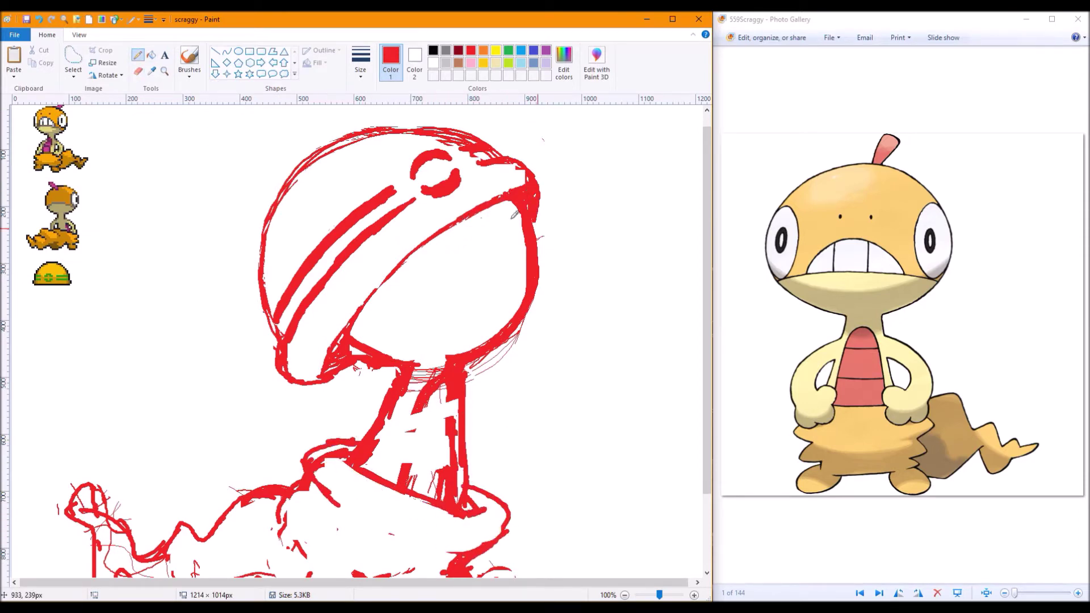
left_click(73, 57)
left_click_drag(263, 136, 540, 389)
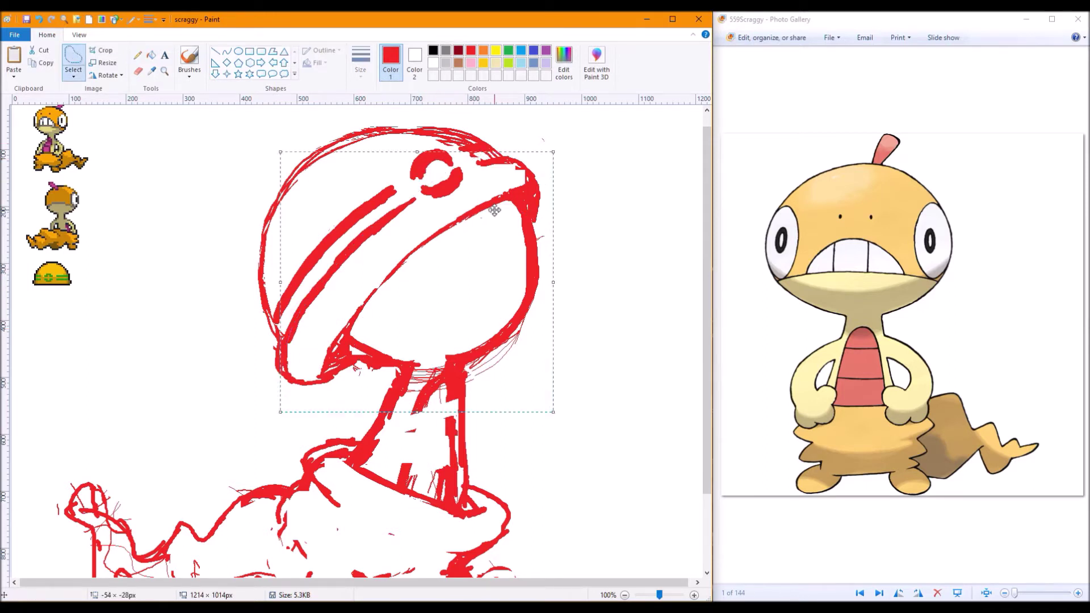
left_click_drag(437, 256, 432, 249)
Erase the sketch lines inside the neck, under the chin and along the face outline
left_click(138, 71)
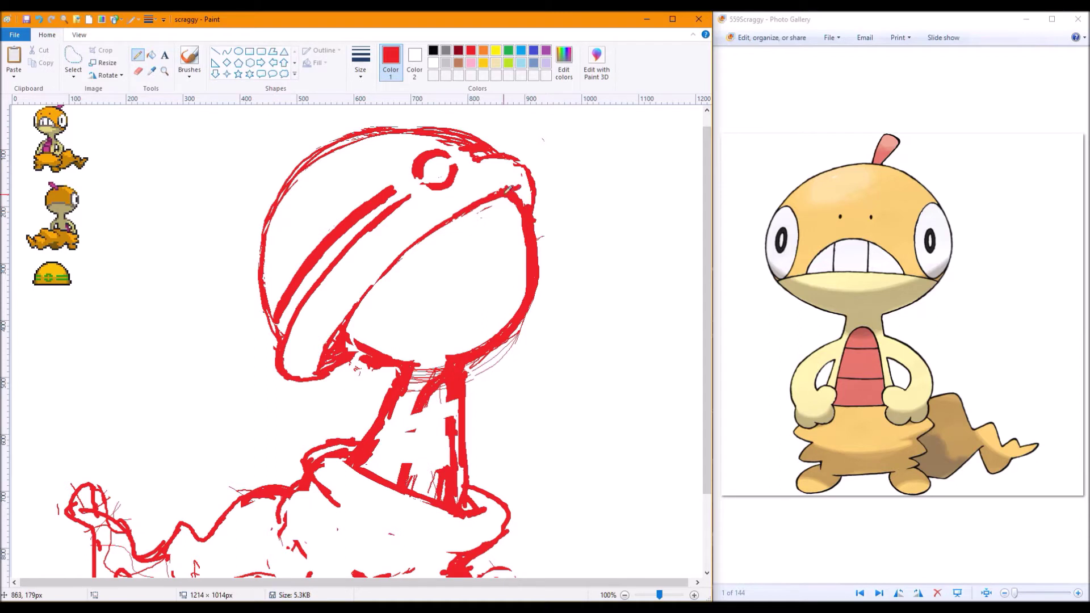
mouse_move(355, 366)
left_mouse_down()
mouse_move(409, 386)
mouse_move(448, 363)
mouse_move(527, 267)
mouse_move(472, 369)
mouse_move(403, 447)
left_mouse_up()
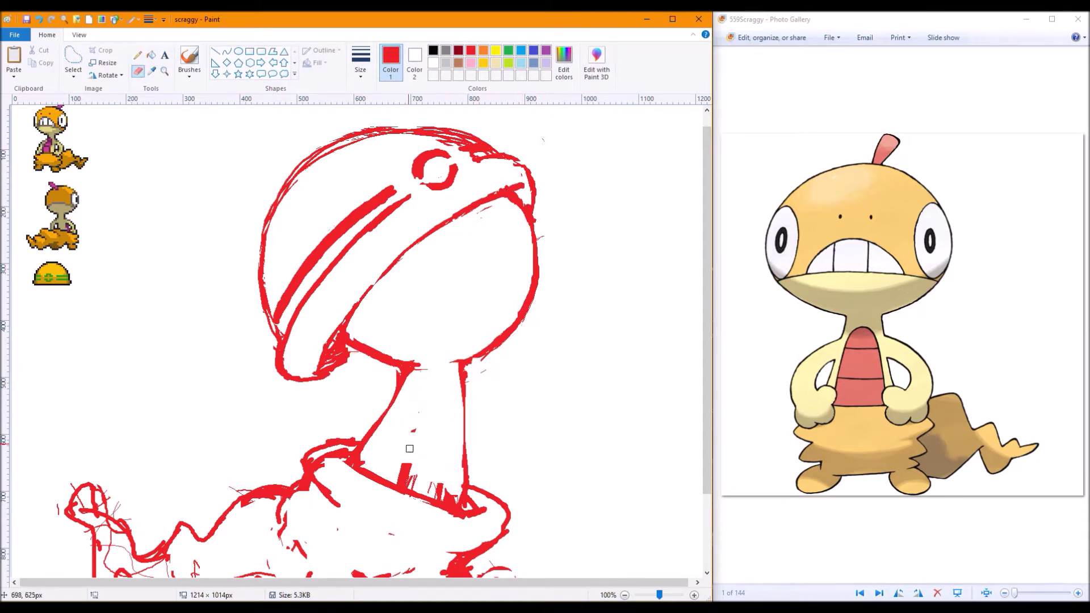
left_click_drag(531, 282, 446, 319)
Draw the mouth with teeth at the front of the face and the large eye under the helmet brim
left_click(137, 55)
mouse_move(533, 249)
left_mouse_down()
mouse_move(372, 344)
mouse_move(526, 274)
left_mouse_up()
mouse_move(400, 280)
left_mouse_down()
mouse_move(459, 250)
mouse_move(392, 355)
mouse_move(405, 244)
left_mouse_up()
mouse_move(431, 288)
left_mouse_down()
mouse_move(388, 343)
mouse_move(431, 244)
mouse_move(413, 242)
left_mouse_up()
mouse_move(503, 255)
left_mouse_down()
mouse_move(528, 244)
mouse_move(513, 282)
mouse_move(533, 257)
left_mouse_up()
Erase the rough lines around the eye, then draw the jaw line and thick strokes along the eye's outline
left_click(137, 71)
mouse_move(400, 298)
left_mouse_down()
mouse_move(363, 344)
mouse_move(461, 236)
mouse_move(408, 307)
mouse_move(454, 284)
mouse_move(478, 225)
left_mouse_up()
left_click(138, 55)
mouse_move(406, 355)
left_mouse_down()
mouse_move(448, 312)
mouse_move(454, 237)
left_mouse_up()
mouse_move(404, 267)
left_mouse_down()
mouse_move(409, 318)
mouse_move(450, 219)
left_mouse_up()
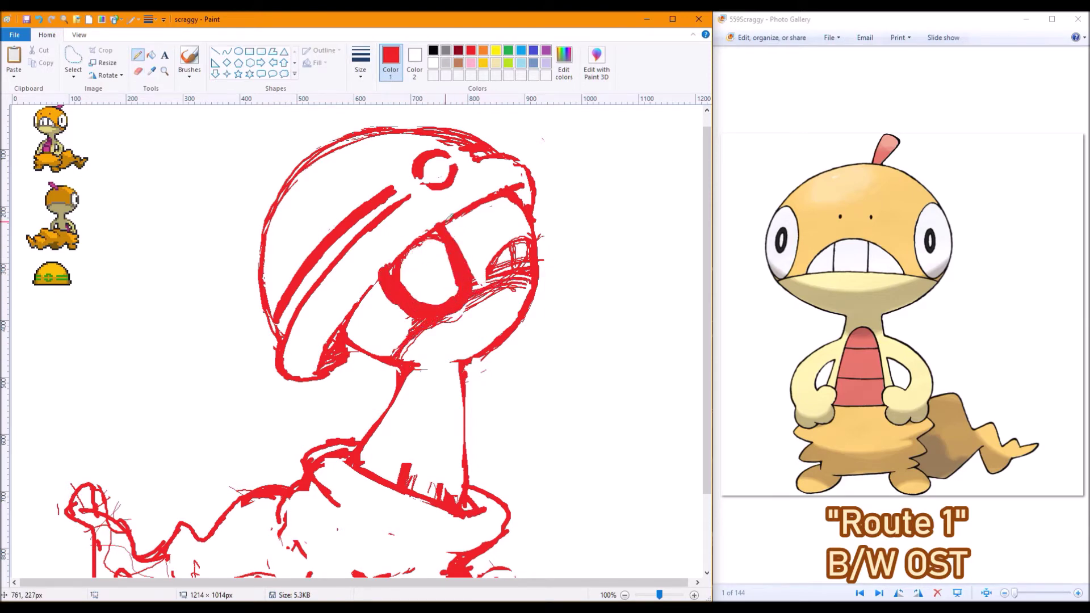
Undo the thick strokes around the eye and draw a bold curved line from the neck to the mouth
key("ctrl+z")
key("ctrl+z")
key("ctrl+z")
key("ctrl+z")
key("ctrl+z")
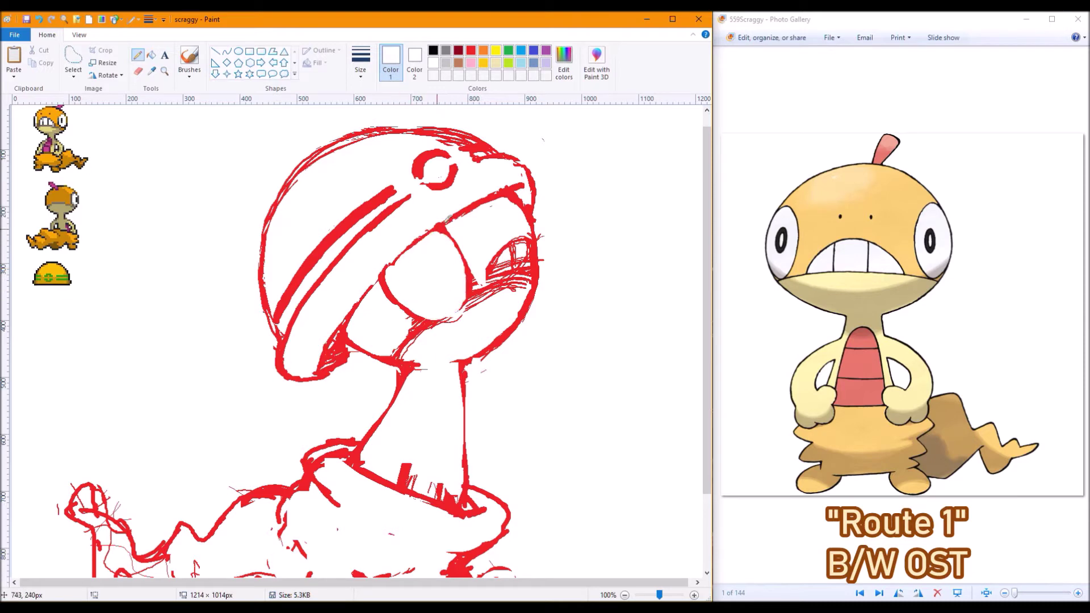
key("ctrl+z")
left_click_drag(415, 339, 531, 272)
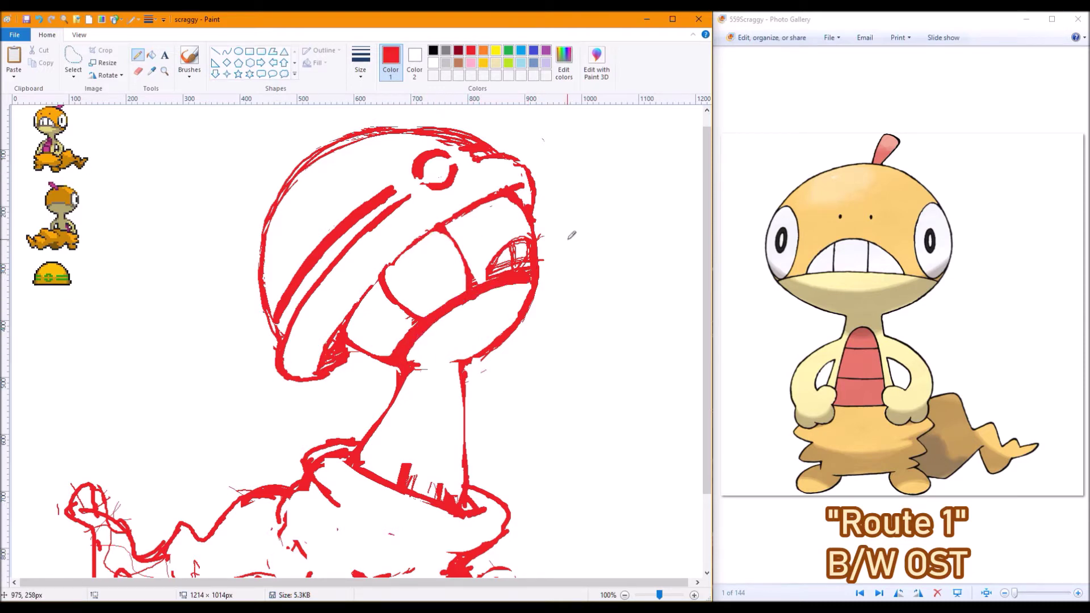
Shift the eye slightly toward the back of the head, thin its outline and redraw the mouth with cleaner teeth
left_click(72, 57)
left_click_drag(371, 226, 444, 331)
left_click_drag(409, 278, 398, 280)
left_click(138, 71)
left_click(361, 62)
left_click(138, 54)
mouse_move(446, 304)
left_mouse_down()
mouse_move(500, 266)
mouse_move(511, 289)
mouse_move(528, 273)
left_mouse_up()
left_click(138, 54)
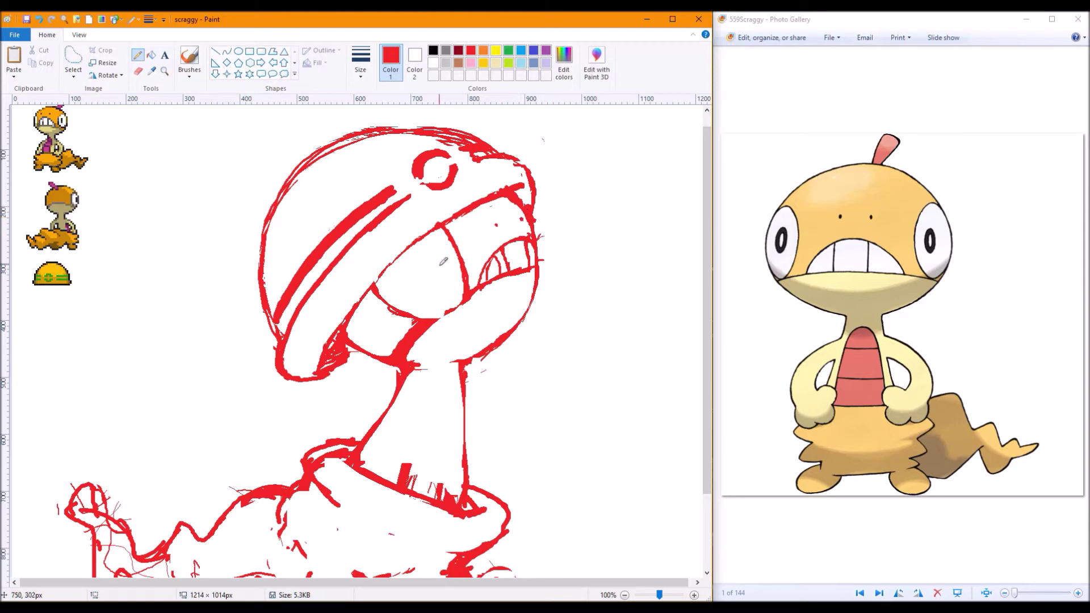
Draw an oval ring pupil in the eye and clean up the rough lines on the cheek under the helmet
left_click_drag(442, 257, 449, 273)
left_click(433, 63)
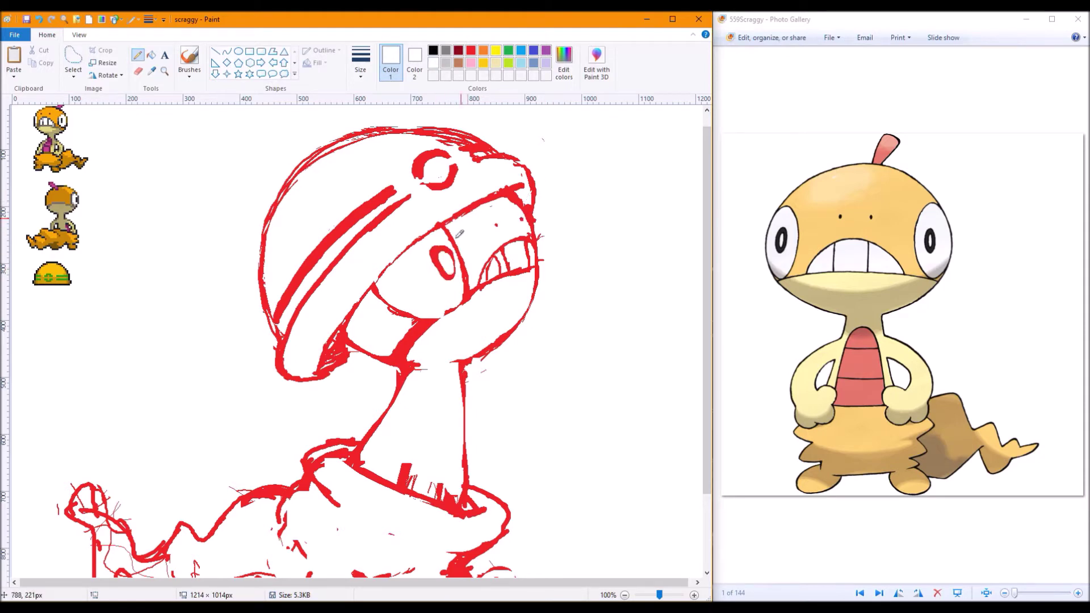
left_click(471, 50)
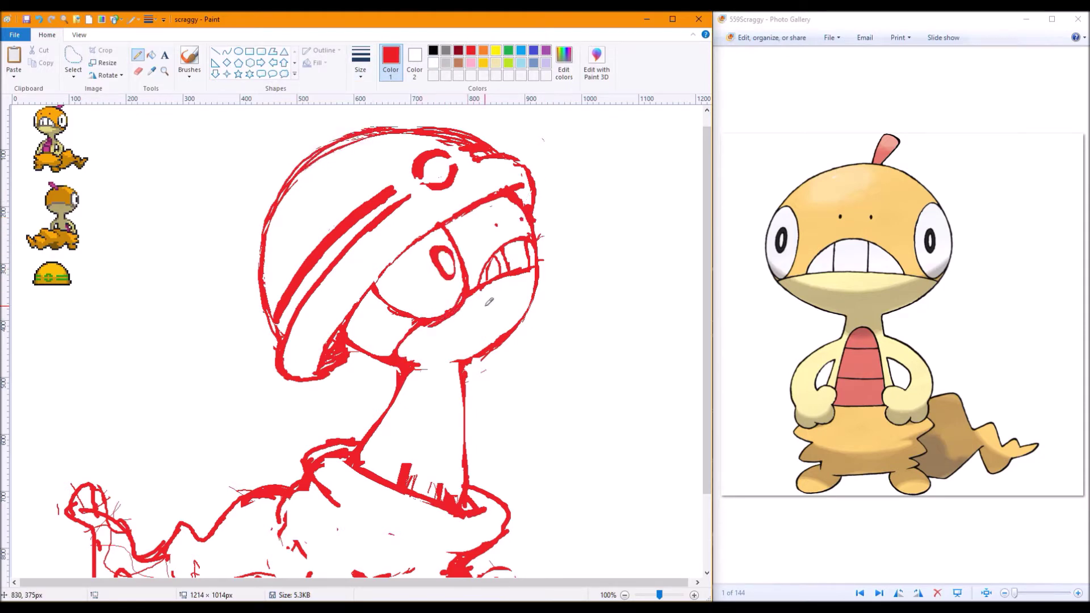
left_click(137, 72)
left_click_drag(344, 357, 379, 341)
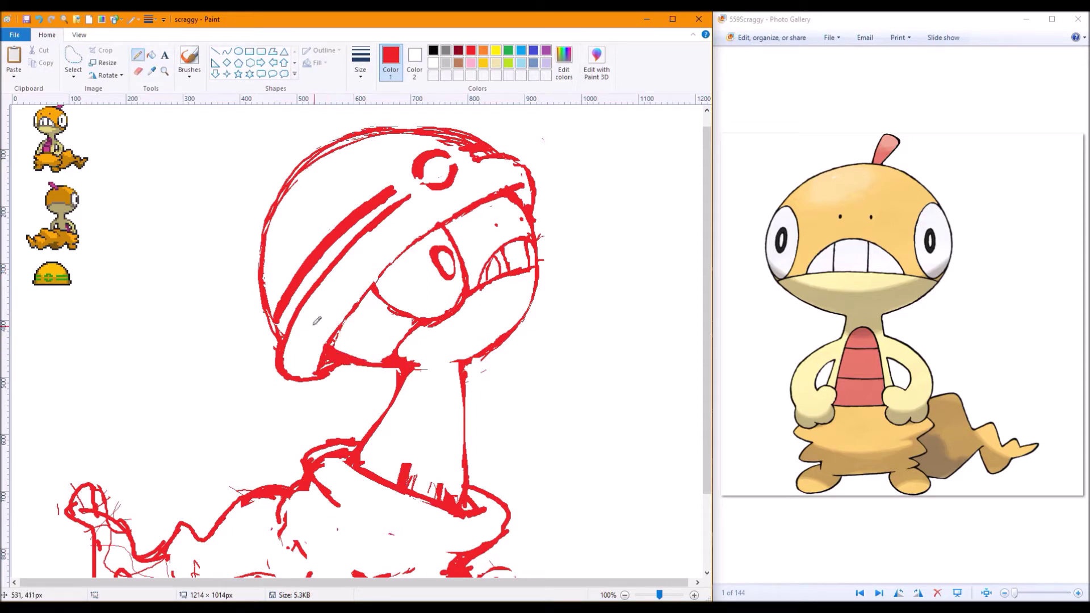
Draw the belly panel's slanted edge and rounded tip along the front of the neck
left_click_drag(412, 479, 453, 423)
left_click_drag(461, 379, 429, 427)
mouse_move(398, 482)
left_mouse_down()
mouse_move(465, 375)
mouse_move(434, 487)
mouse_move(450, 439)
left_mouse_up()
Draw the raised arm with its hand gripping the helmet and erase the rough lines inside the hand
left_click(138, 71)
left_click(138, 54)
mouse_move(409, 408)
left_mouse_down()
mouse_move(419, 386)
mouse_move(313, 308)
mouse_move(339, 275)
mouse_move(387, 357)
mouse_move(309, 323)
mouse_move(380, 390)
left_mouse_up()
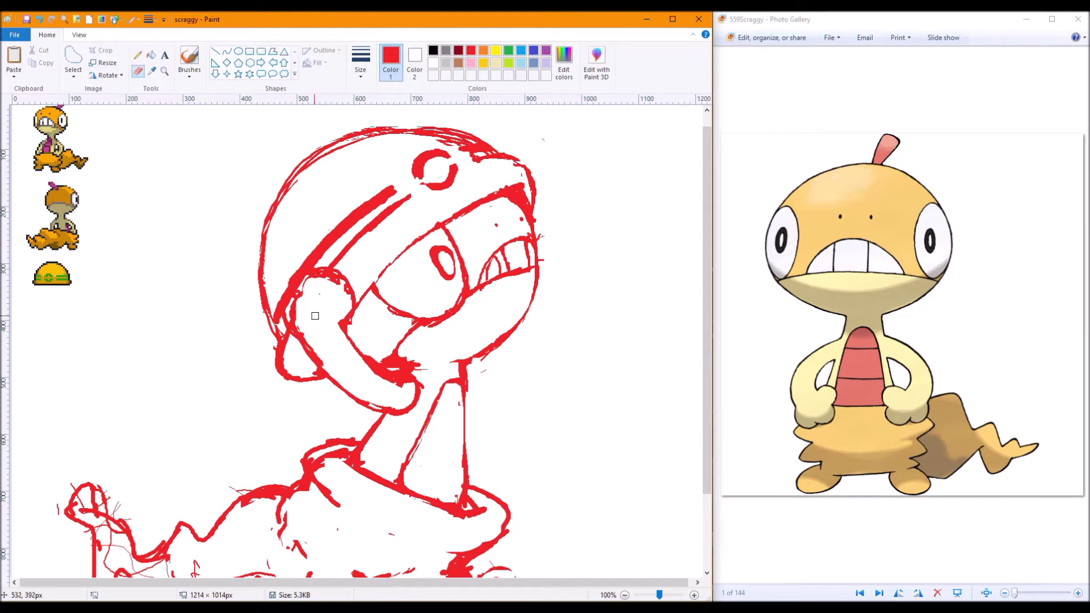
left_click_drag(315, 316, 341, 371)
left_click(138, 71)
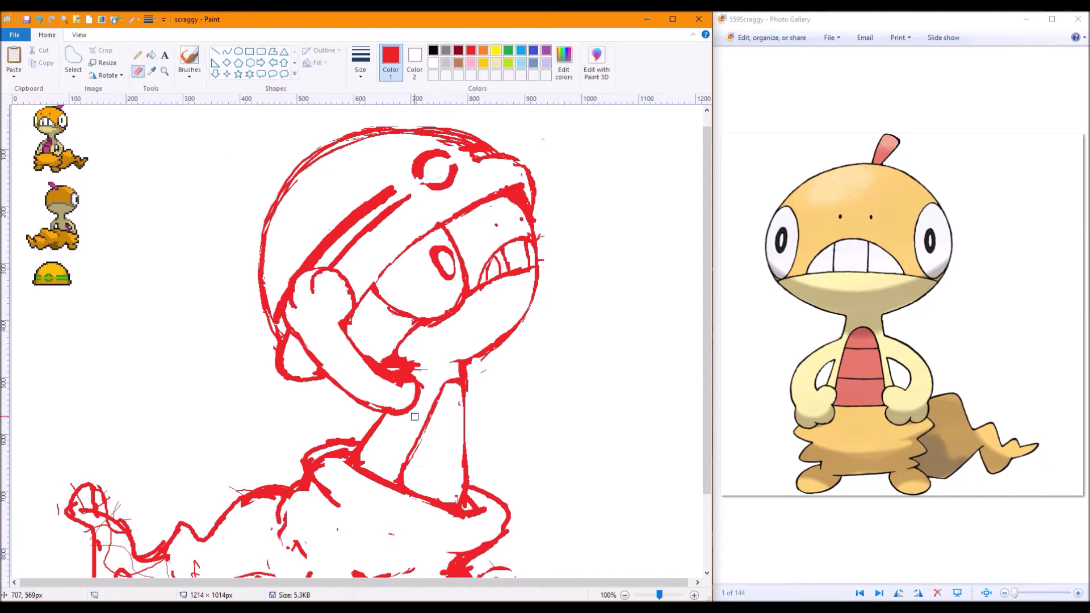
Open the arm's rounded end near the neck so the arm runs into the shoulder
left_click(137, 56)
mouse_move(409, 398)
left_mouse_down()
mouse_move(357, 346)
mouse_move(397, 408)
mouse_move(334, 389)
mouse_move(408, 391)
left_mouse_up()
left_click(137, 71)
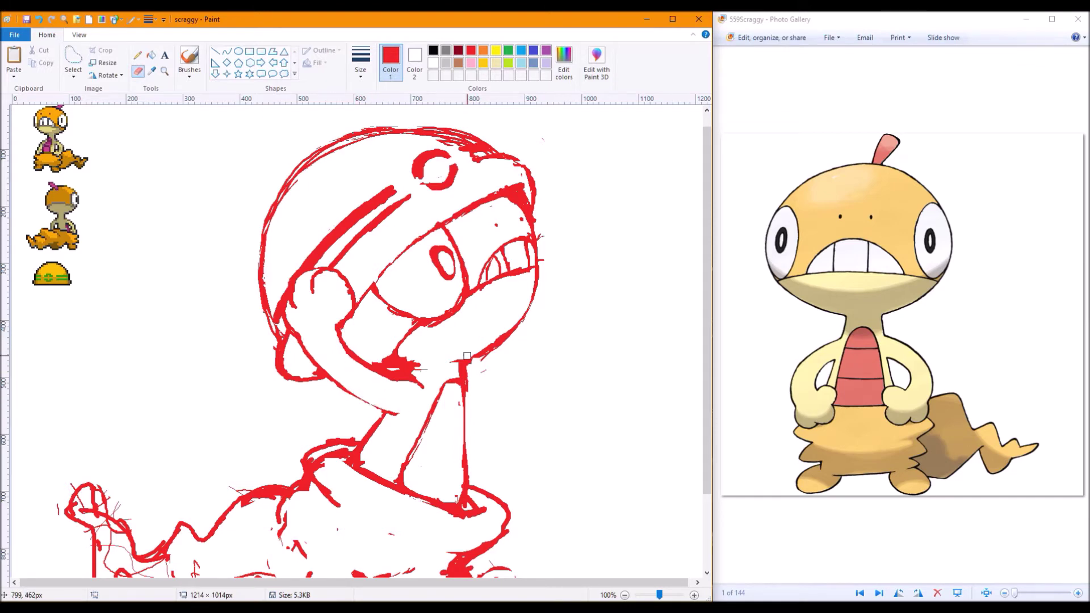
Draw two curved cross stripes on the belly panel
left_click(137, 55)
left_click_drag(434, 414, 463, 412)
left_click_drag(419, 440, 457, 454)
Redraw the back leg and foot and shift them farther down and toward the tail
scroll(464, 405, "down", 3)
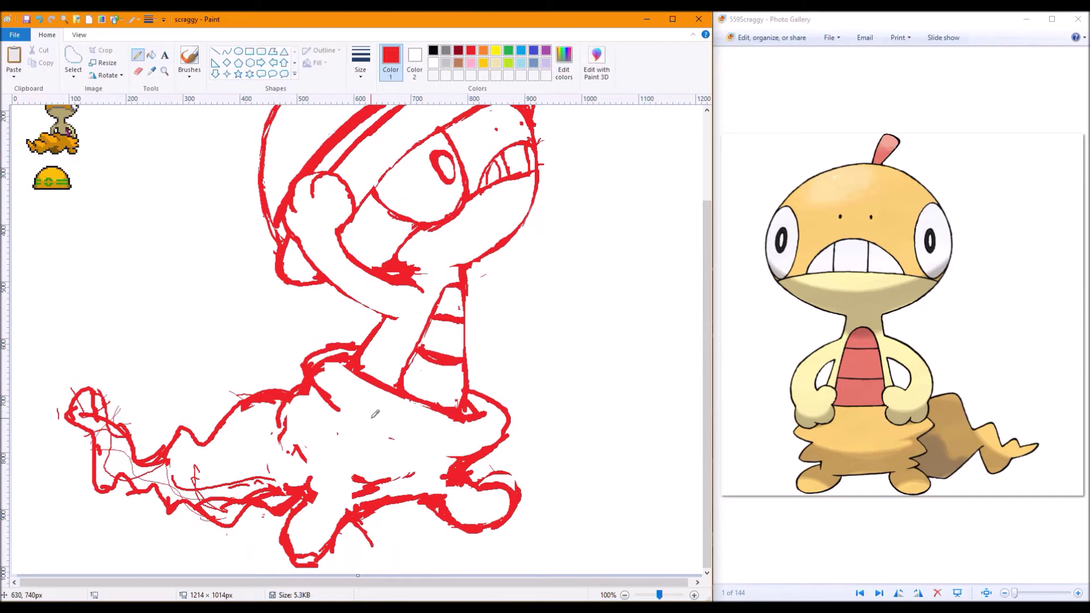
mouse_move(300, 449)
left_mouse_down()
mouse_move(336, 464)
mouse_move(258, 548)
mouse_move(324, 525)
mouse_move(275, 503)
mouse_move(315, 454)
mouse_move(298, 509)
left_mouse_up()
left_click(137, 71)
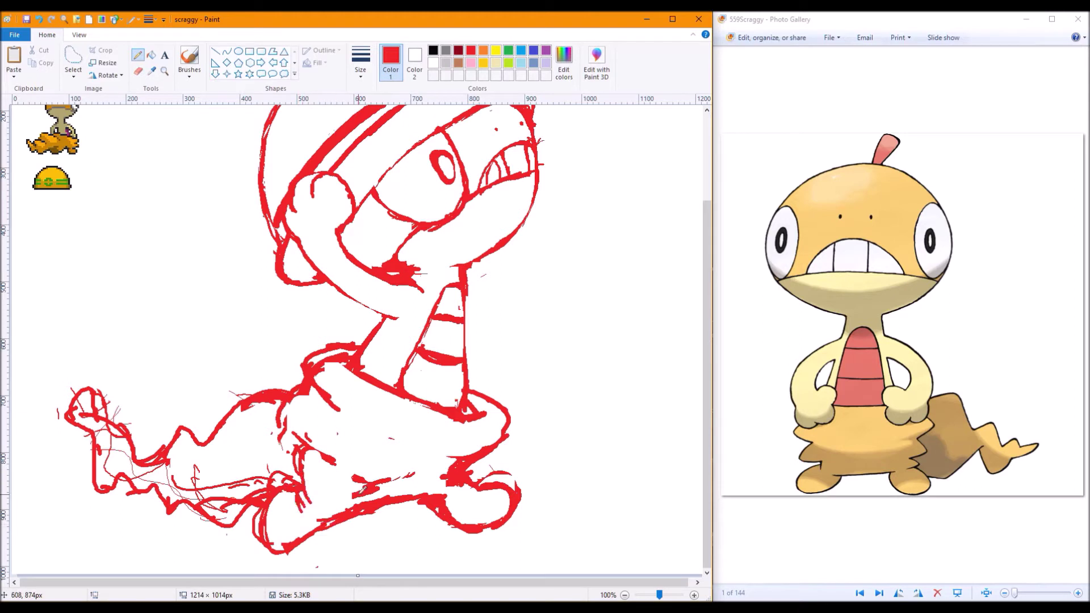
left_click(73, 60)
left_click_drag(250, 480, 317, 560)
left_click(137, 54)
mouse_move(284, 522)
left_mouse_down()
mouse_move(271, 540)
mouse_move(295, 541)
left_mouse_up()
left_click_drag(259, 511, 283, 496)
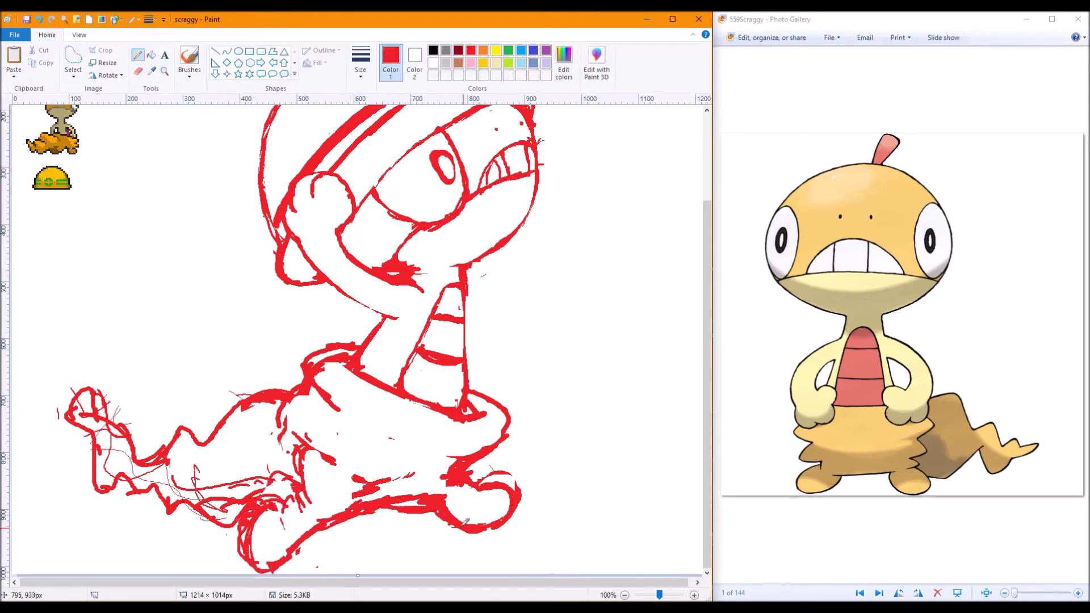
Erase the front foot and redraw it larger with an upward-tilted toe
left_click(137, 71)
mouse_move(452, 471)
left_mouse_down()
mouse_move(500, 514)
mouse_move(487, 512)
mouse_move(489, 428)
mouse_move(467, 532)
mouse_move(482, 465)
mouse_move(492, 462)
mouse_move(465, 490)
mouse_move(537, 487)
mouse_move(506, 539)
left_mouse_up()
left_click(137, 54)
left_click(137, 72)
mouse_move(514, 494)
left_mouse_down()
mouse_move(471, 500)
mouse_move(454, 471)
left_mouse_up()
Replace the old tail with a larger wavy one ending in a curled tip, and tidy the waistband lines
mouse_move(494, 440)
left_mouse_down()
mouse_move(357, 479)
mouse_move(227, 500)
mouse_move(114, 397)
left_mouse_up()
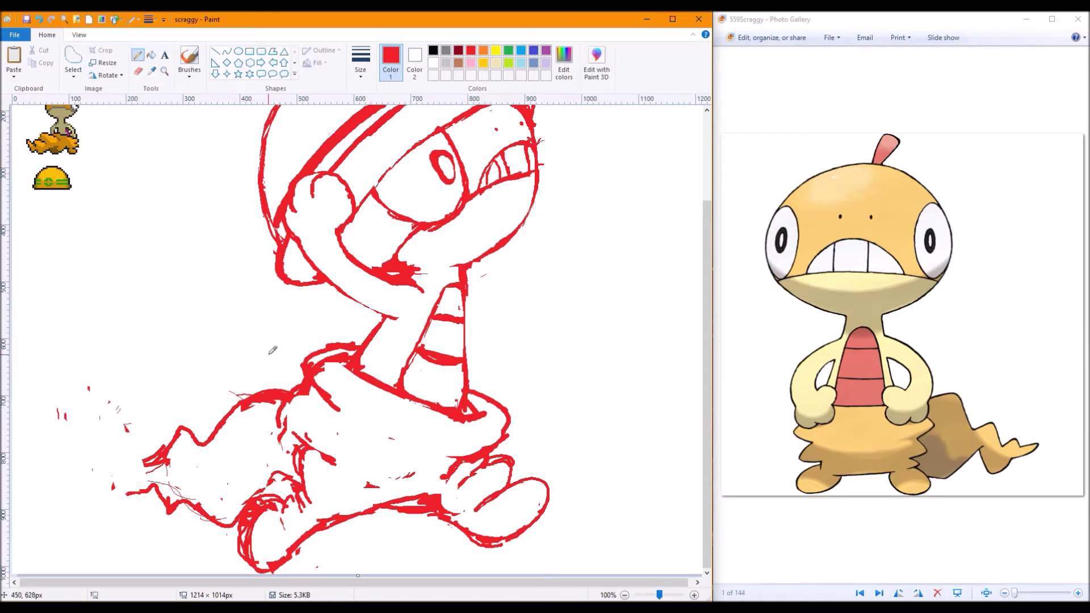
mouse_move(261, 376)
left_mouse_down()
mouse_move(199, 377)
mouse_move(250, 369)
mouse_move(159, 411)
mouse_move(51, 398)
mouse_move(63, 363)
mouse_move(85, 465)
mouse_move(112, 483)
mouse_move(199, 493)
mouse_move(234, 523)
left_mouse_up()
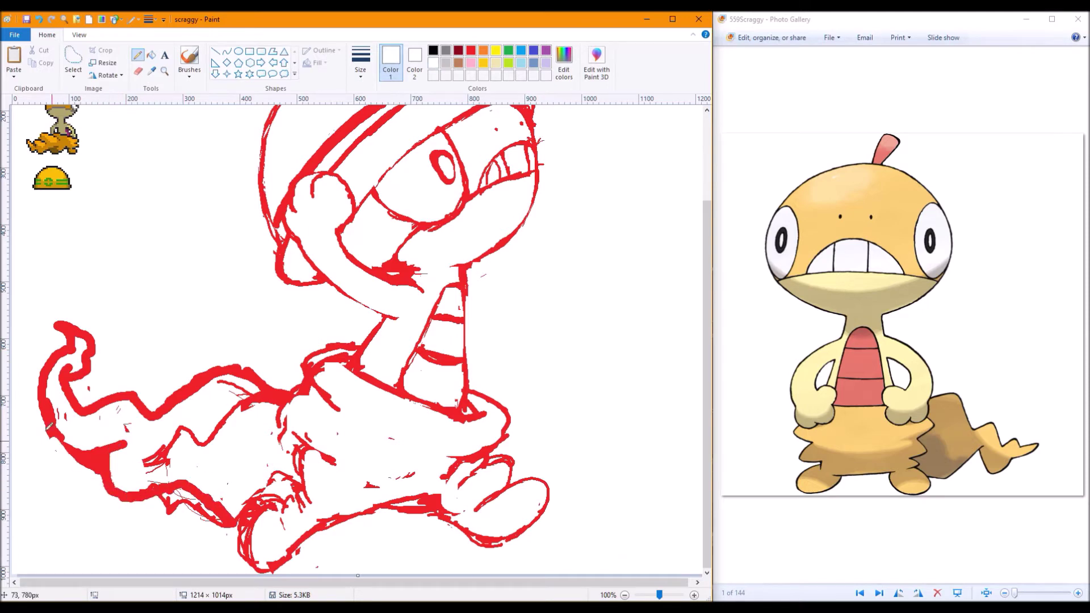
mouse_move(142, 454)
left_mouse_down()
mouse_move(267, 397)
mouse_move(227, 522)
mouse_move(162, 518)
left_mouse_up()
left_click(471, 50)
mouse_move(167, 479)
left_mouse_down()
mouse_move(286, 497)
mouse_move(249, 540)
mouse_move(263, 574)
left_mouse_up()
left_click(138, 71)
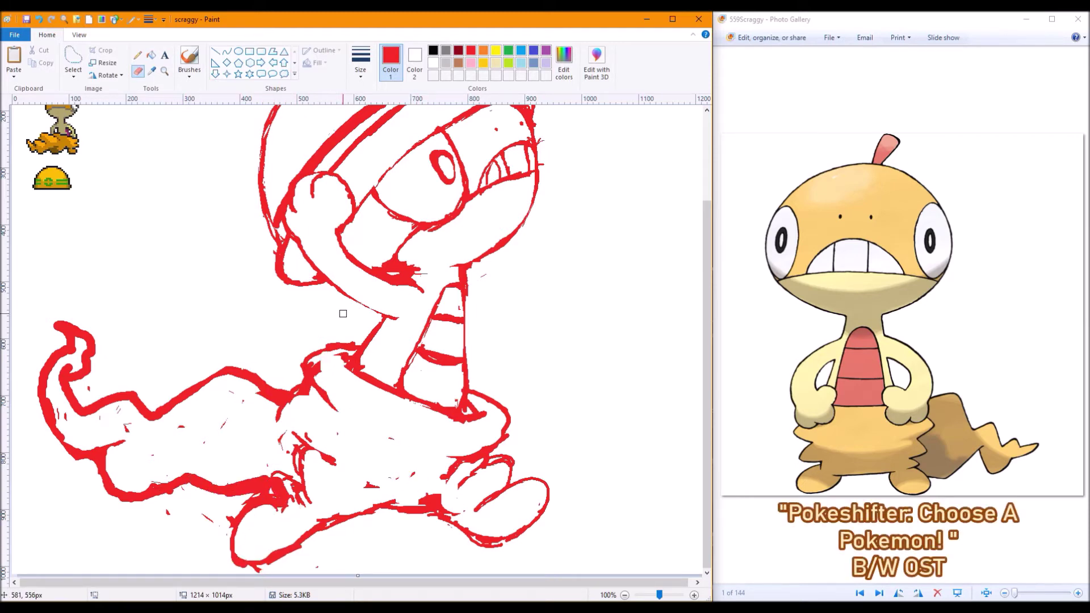
left_click(433, 62)
mouse_move(293, 380)
left_mouse_down()
mouse_move(231, 402)
mouse_move(287, 400)
mouse_move(333, 355)
left_mouse_up()
Draw the crest as a loop behind the helmet and clean the helmet's back outline
scroll(693, 396, "up", 4)
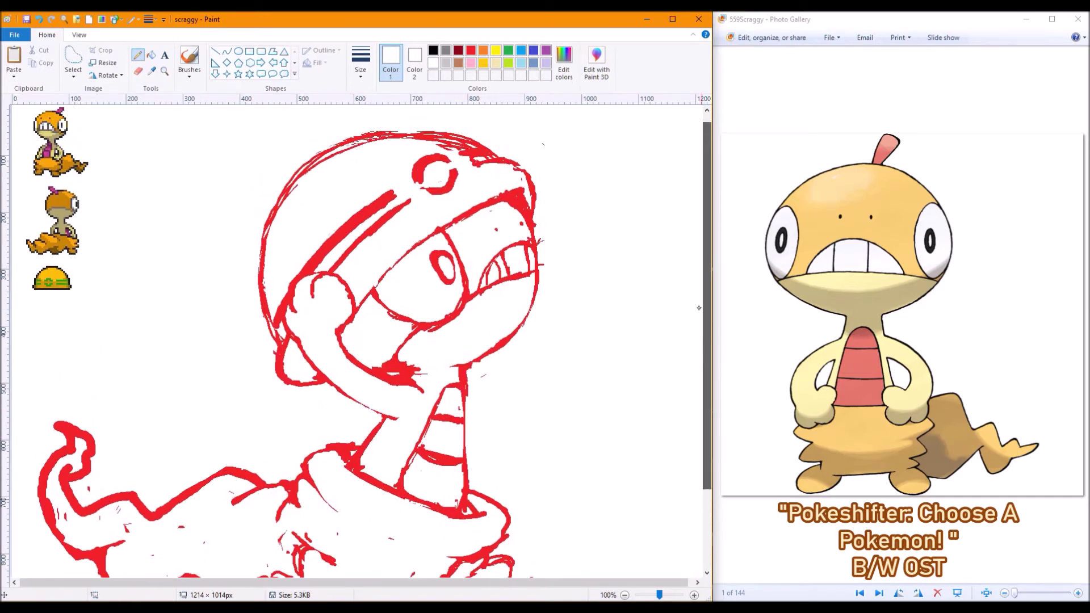
left_click(471, 50)
mouse_move(278, 220)
left_mouse_down()
mouse_move(308, 174)
mouse_move(284, 205)
mouse_move(233, 190)
mouse_move(316, 168)
left_mouse_up()
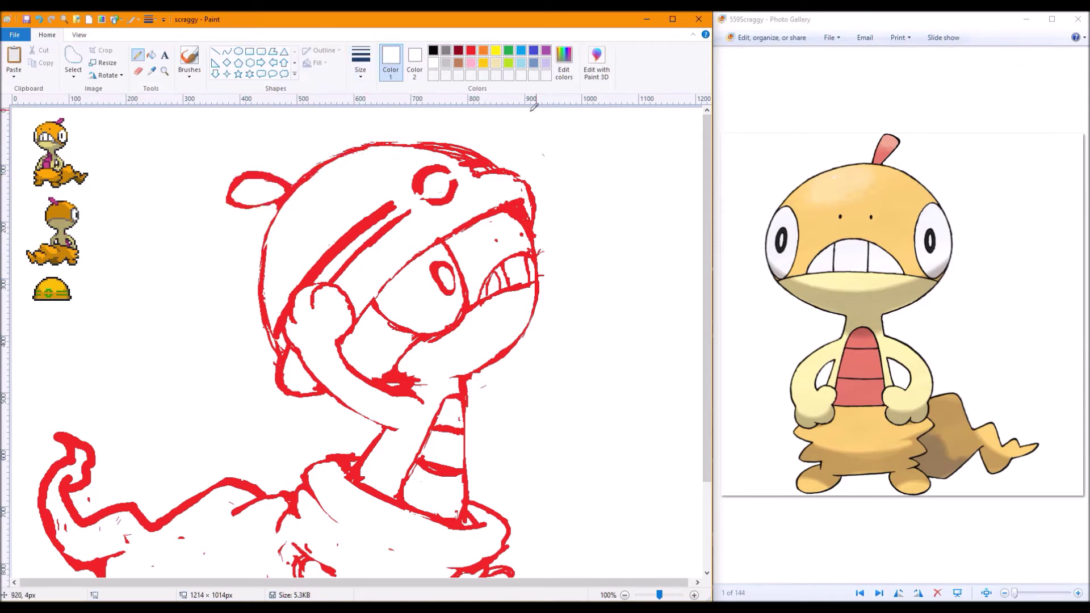
Redraw the helmet's top outline and remove its round emblem with white
mouse_move(328, 163)
left_mouse_down()
mouse_move(485, 159)
mouse_move(426, 196)
left_mouse_up()
left_click(433, 62)
left_click(471, 50)
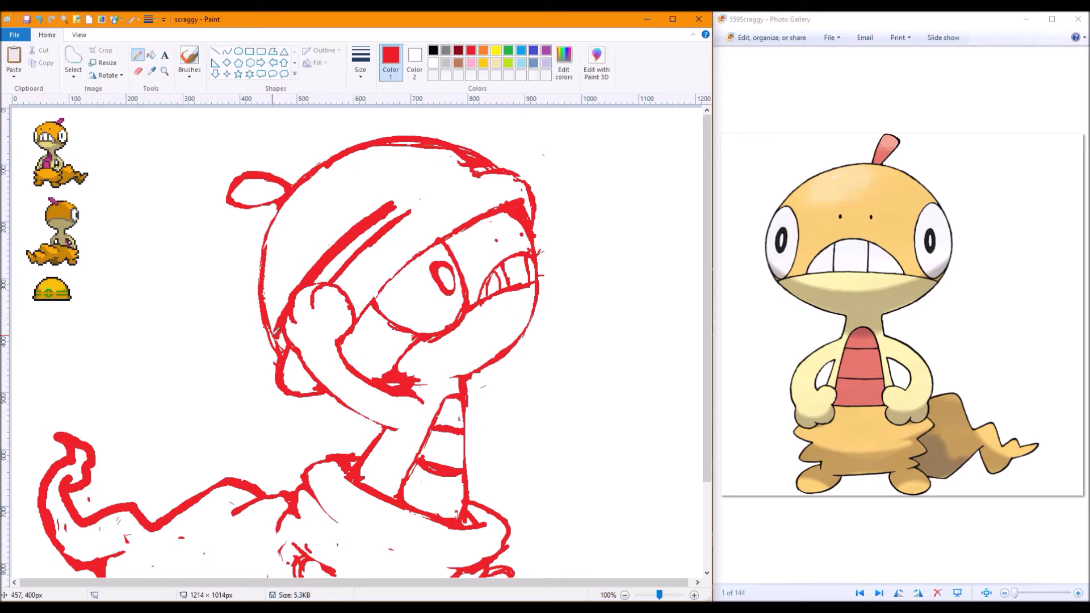
Redraw the helmet's two stripes longer and place a new round emblem nearer the front
left_click_drag(272, 335, 365, 226)
key("ctrl+z")
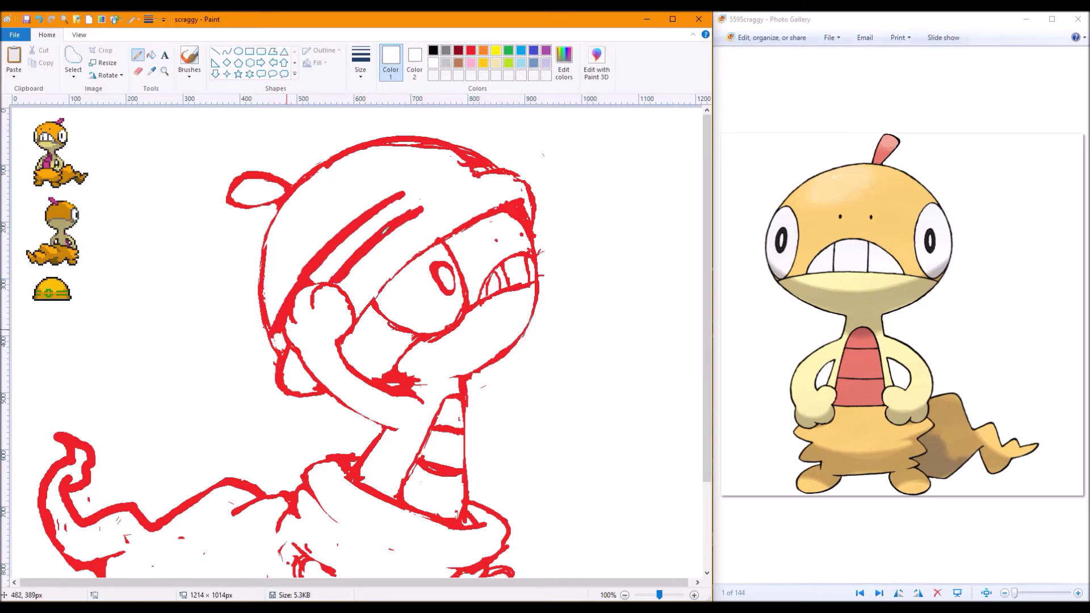
key("ctrl+z")
mouse_move(430, 178)
left_mouse_down()
mouse_move(363, 214)
mouse_move(326, 284)
left_mouse_up()
left_click(433, 62)
mouse_move(392, 216)
left_mouse_down()
mouse_move(502, 142)
mouse_move(443, 166)
mouse_move(459, 164)
left_mouse_up()
left_click(470, 50)
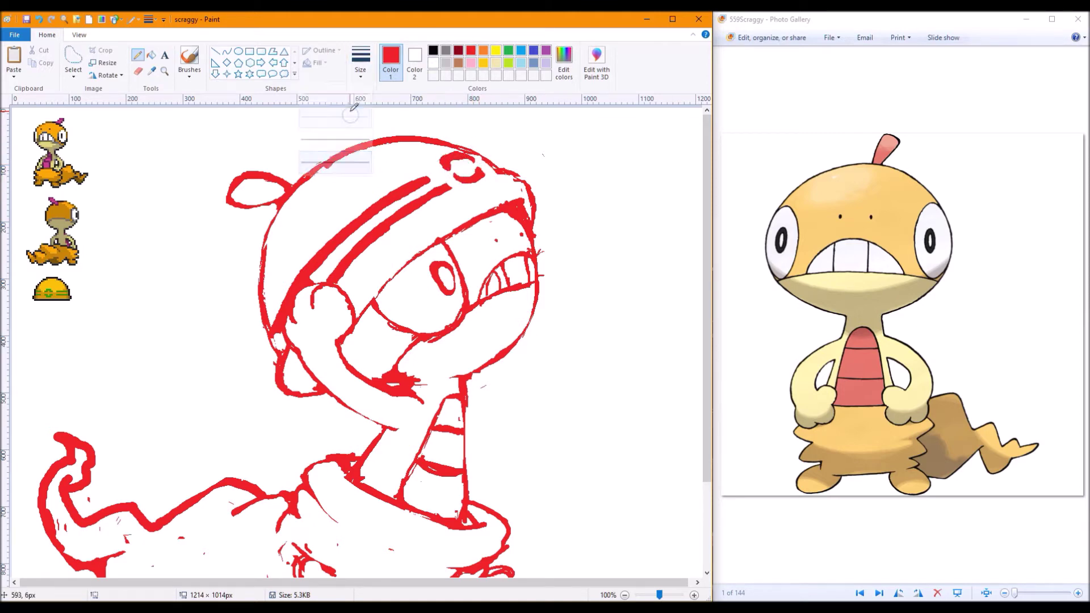
Tidy the teeth and jaw lines and draw a larger rounded brim at the helmet's front
left_click(138, 71)
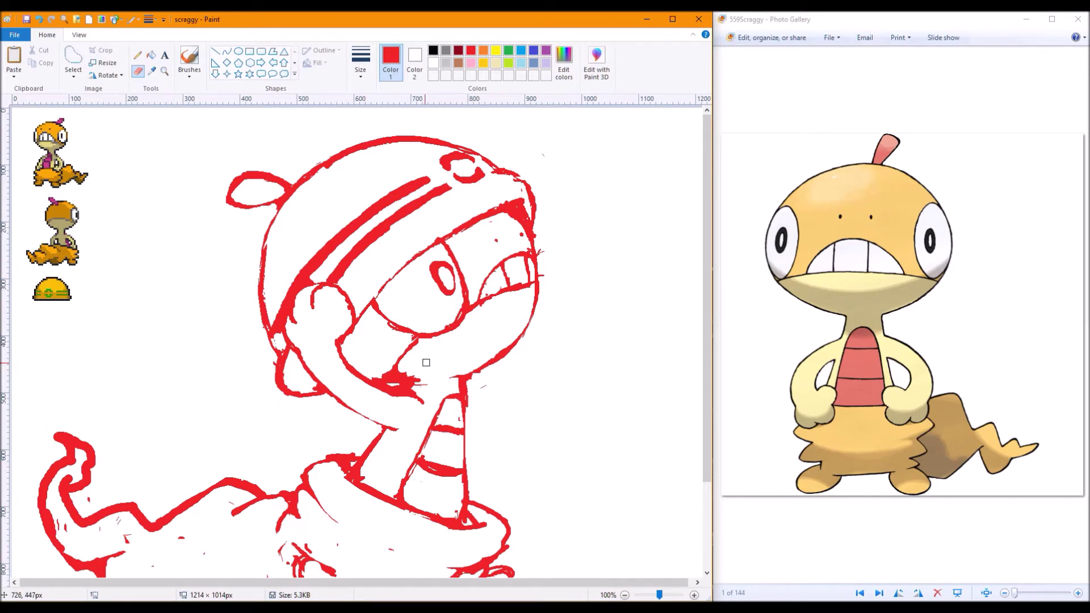
left_click(137, 54)
left_click_drag(538, 181, 545, 210)
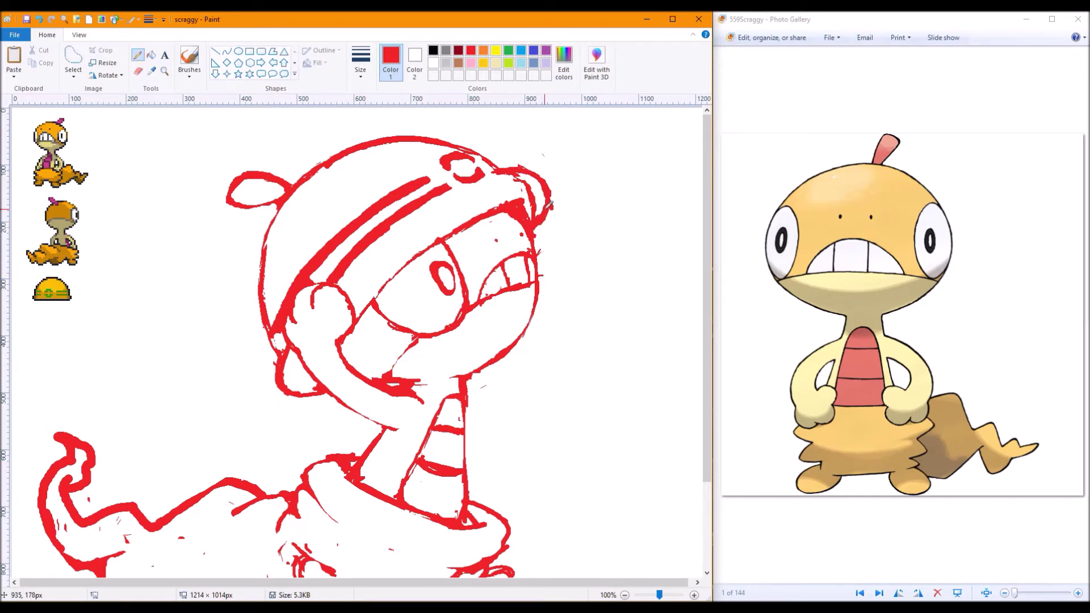
Move the back part of the helmet with the crest slightly up and reconnect the outline
left_click(73, 63)
mouse_move(364, 110)
left_mouse_down()
mouse_move(239, 318)
mouse_move(364, 415)
left_mouse_up()
left_click_drag(295, 255, 295, 250)
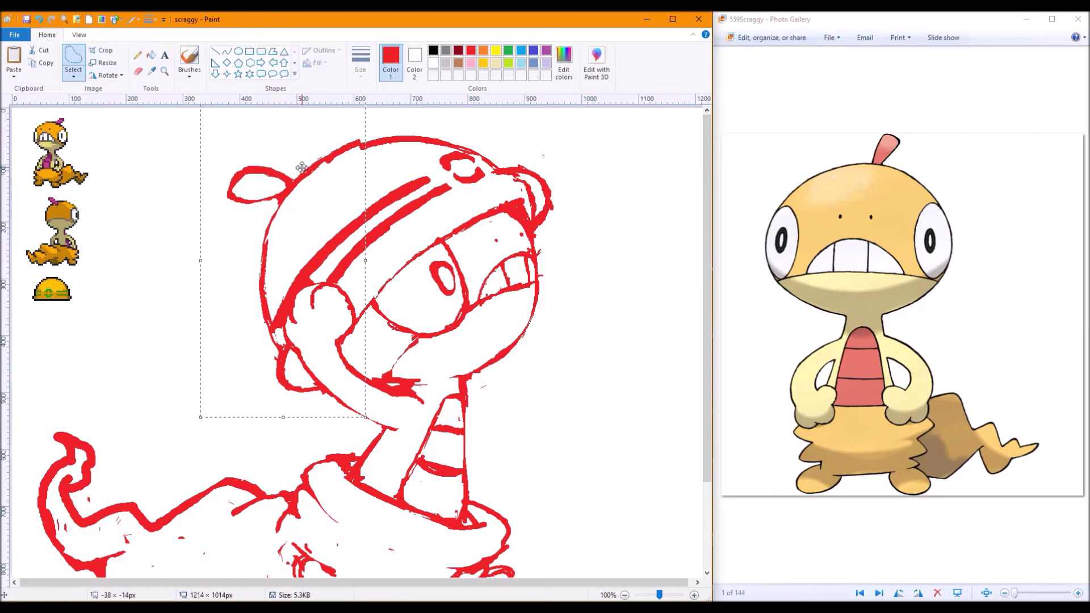
left_click(138, 55)
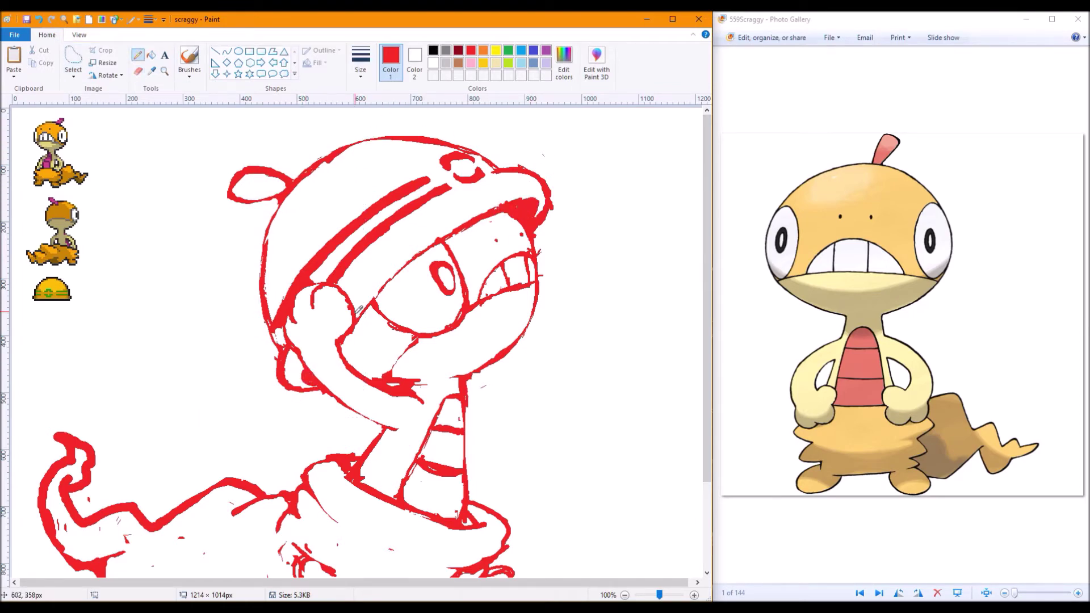
Erase all the red sketch lines so only the thin black outline of the character is left
scroll(359, 293, "down", 1)
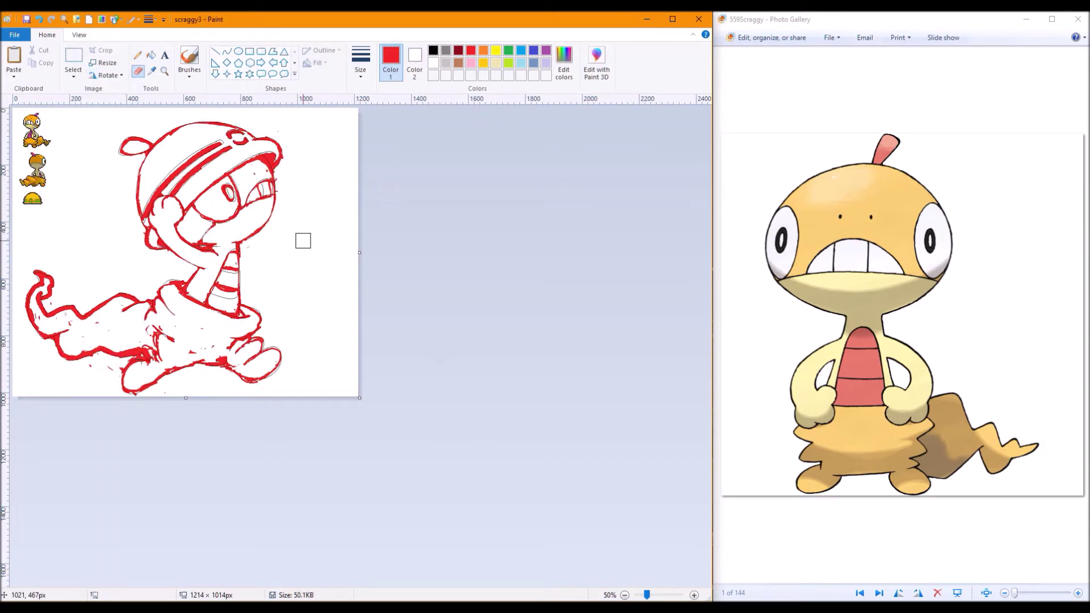
mouse_move(301, 239)
left_mouse_down()
mouse_move(238, 121)
mouse_move(165, 189)
mouse_move(129, 270)
left_mouse_up()
mouse_move(278, 363)
left_mouse_down()
mouse_move(171, 363)
mouse_move(72, 311)
mouse_move(34, 318)
left_mouse_up()
Fill the background around the outlined character with gray
left_click(151, 55)
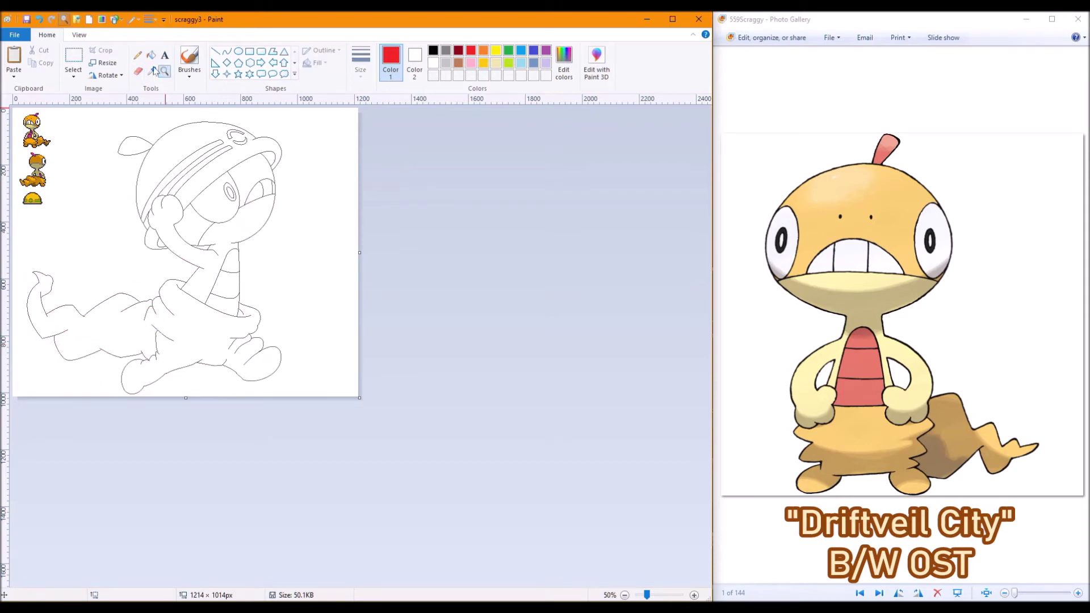
left_click(446, 50)
left_click(318, 171)
left_click(164, 70)
left_click(75, 173)
Paint dark purple, pink and lighter pink swatches beside the sprites, sampling the base colours from them
left_click(151, 70)
left_click(47, 165)
left_click(123, 196)
left_click(151, 71)
left_click(52, 200)
left_click(132, 209)
left_click(564, 56)
left_click(250, 386)
left_click(137, 226)
Sample the sprite's oranges and paint a medium and a bright orange swatch beside the pink ones
left_click(151, 70)
left_click(57, 213)
left_click(160, 187)
left_click(52, 284)
left_click(164, 204)
Sample the sprite colours and add a taupe and a dark brown swatch to the palette
left_click(151, 70)
left_click(53, 164)
left_click(183, 186)
left_click(151, 70)
left_click(51, 128)
left_click(156, 177)
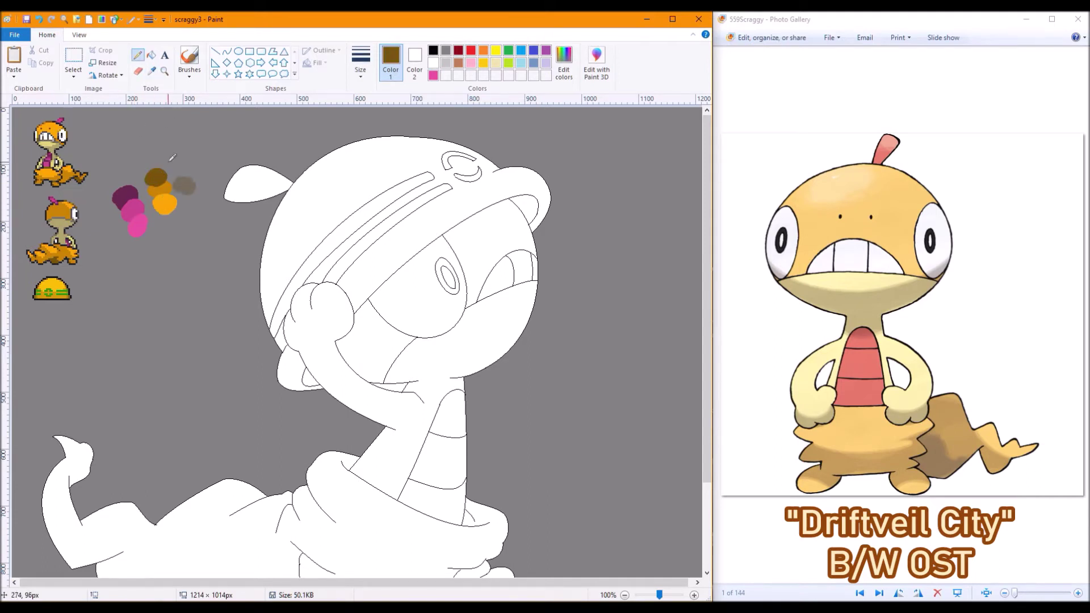
Add dark gray, light gray and white swatches to the palette
left_click(205, 185)
left_click(151, 70)
left_click(53, 135)
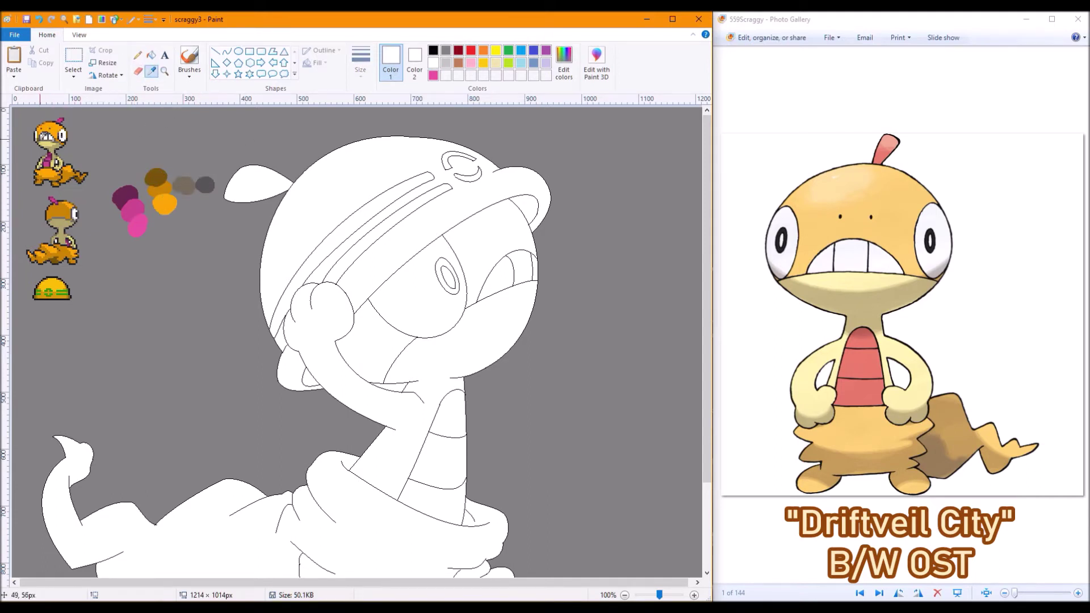
left_click(41, 134)
left_click_drag(205, 199, 211, 216)
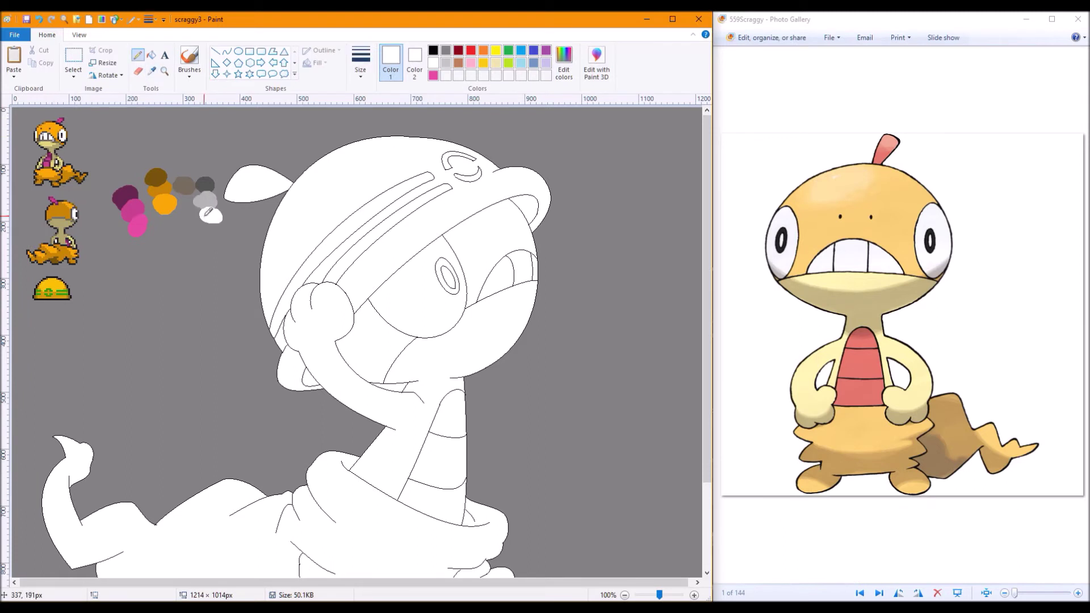
Copy the palette swatches and place the duplicate in front of the character's neck
left_click(73, 62)
left_click_drag(102, 148, 225, 244)
key("ctrl+c")
key("ctrl+v")
left_click_drag(68, 148, 550, 413)
Place a copy of the small helmet sprite beside the helmet's brim, set Color 2 to gray and undo the last change
left_click_drag(25, 271, 82, 310)
left_click(43, 62)
left_click(13, 57)
left_click_drag(39, 125, 579, 195)
left_click(414, 63)
left_click(446, 50)
left_click(138, 70)
scroll(604, 352, "down", 2)
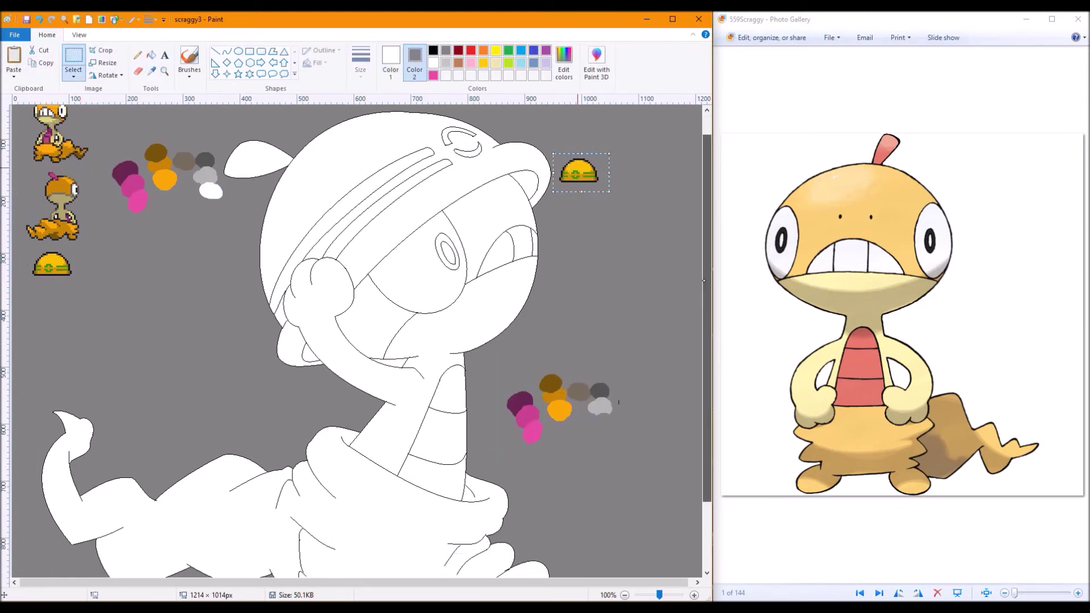
key("ctrl+z")
Fill the crest with dark purple and the pants and tail with dark brown
left_click(151, 55)
left_click(151, 70)
left_click(123, 150)
left_click(267, 155)
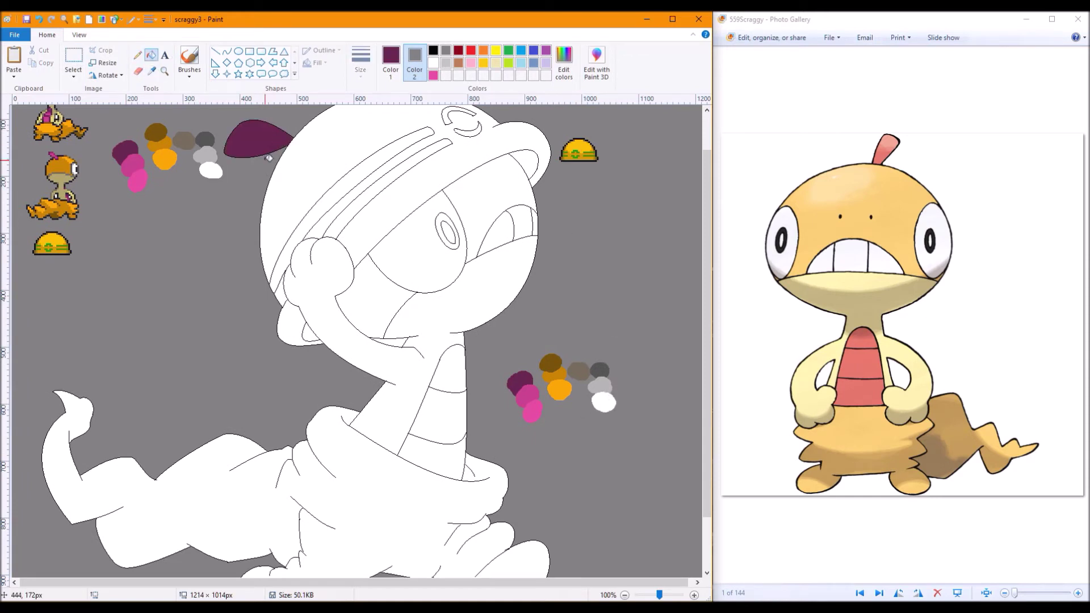
left_click(155, 132)
left_click(400, 487)
Fill the eye and teeth with dark gray and the pupil ring with near-black
left_click(151, 71)
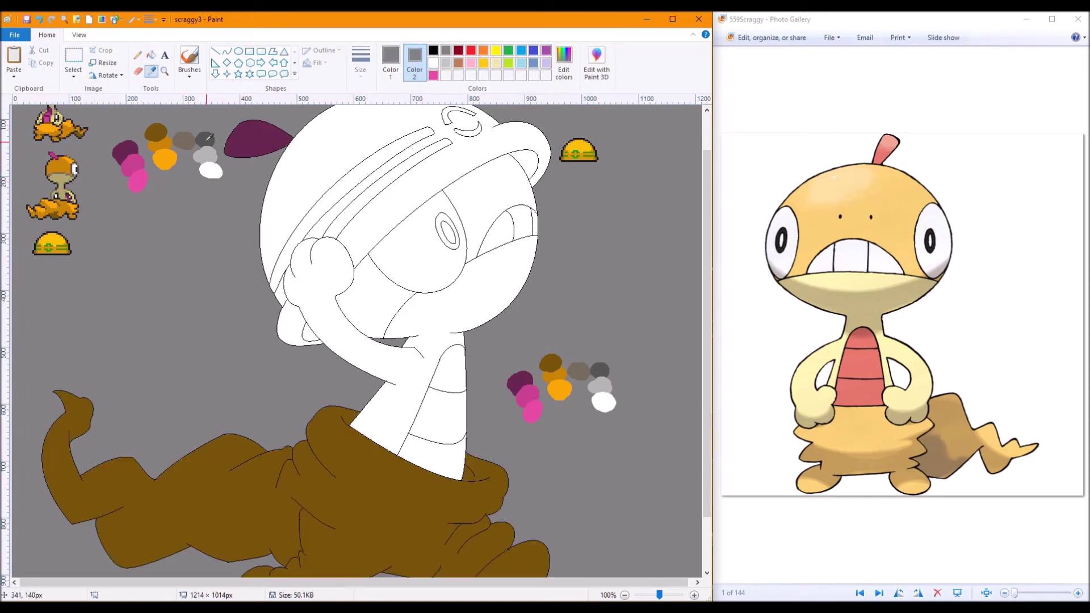
left_click(599, 370)
left_click(417, 253)
left_click(493, 229)
left_click(151, 71)
scroll(398, 284, "up", 2)
left_click(443, 269)
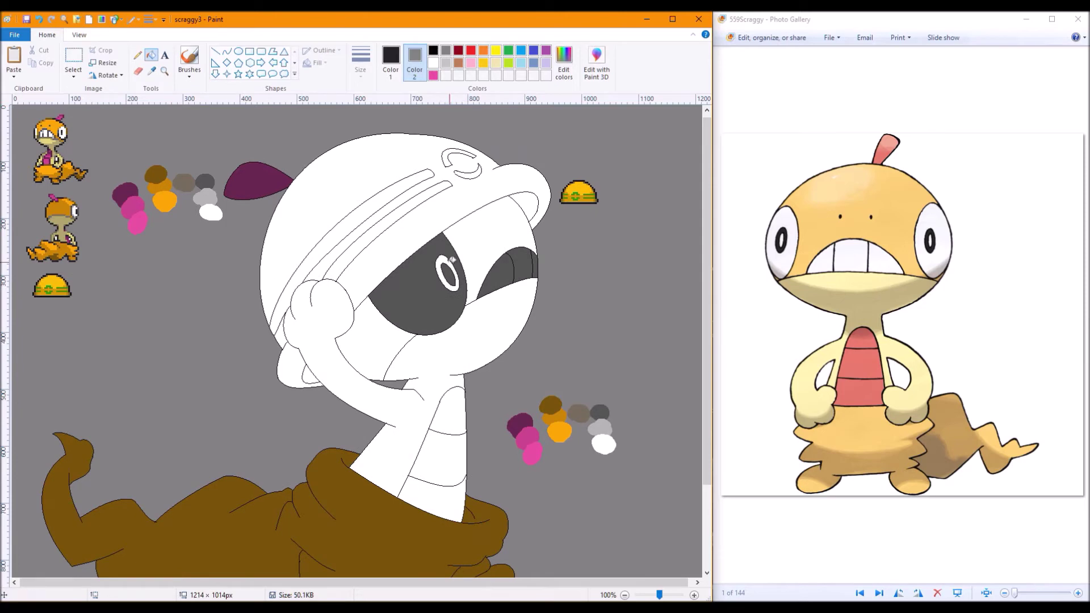
left_click(450, 274)
Fill the underside of the helmet's brim with brown
left_click(152, 71)
left_click(155, 175)
left_click(527, 204)
Sample the helmet sprite's colour and fill the helmet with dark golden yellow
left_click(152, 71)
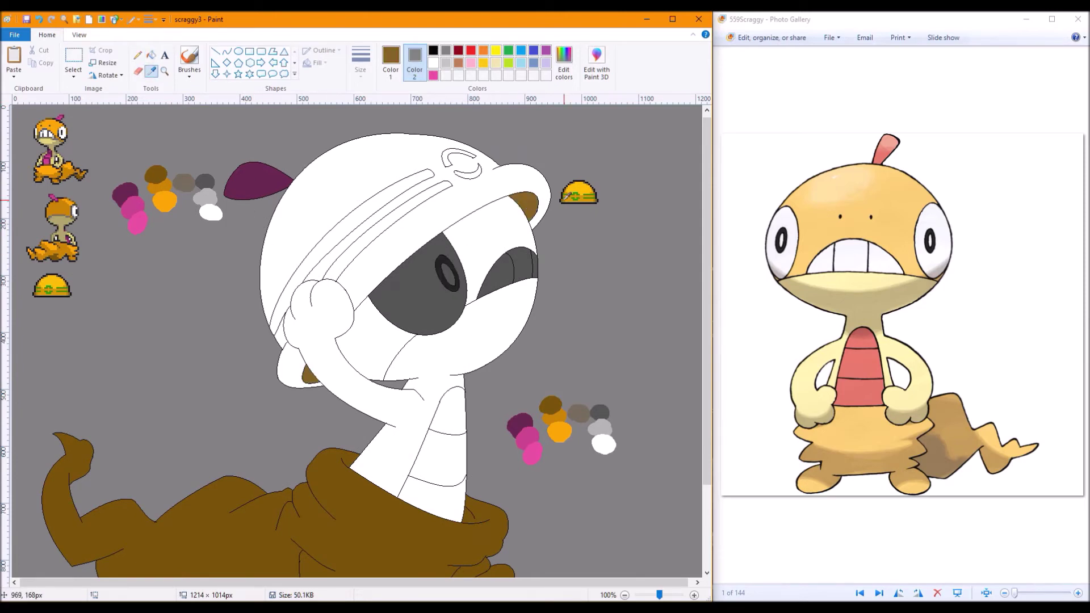
left_click(579, 192)
left_click(363, 170)
left_click(352, 290)
Sample the helmet sprite's green and fill the helmet's stripes and round emblem with it
left_click(152, 71)
left_click(575, 195)
left_click(351, 250)
left_click(389, 230)
left_click(445, 158)
left_click(473, 170)
Fill the three sections of the belly panel with dark purple
left_click(151, 70)
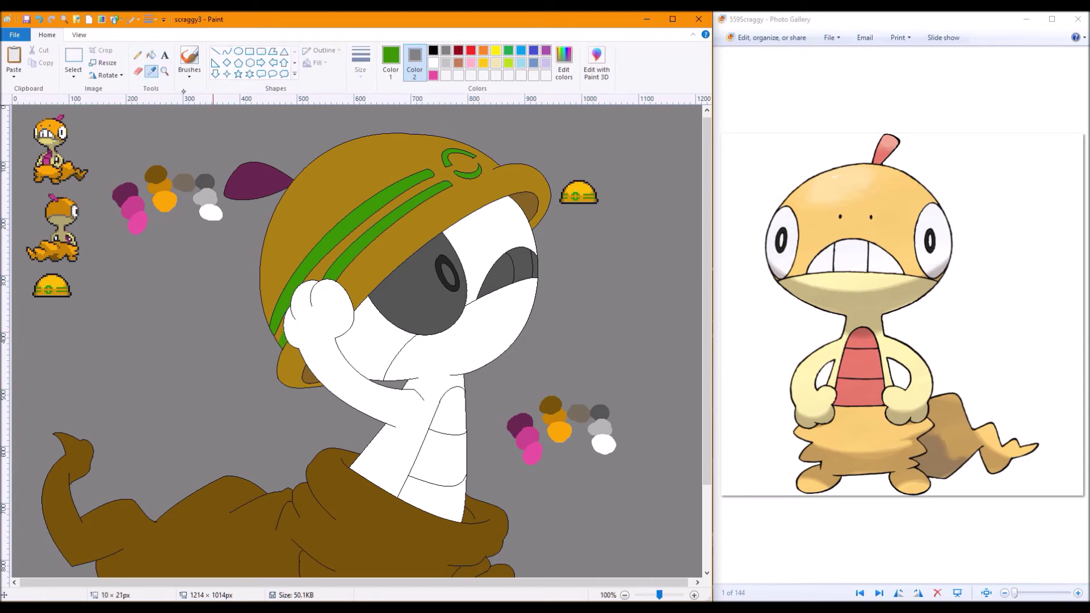
left_click(519, 424)
left_click(451, 412)
left_click(446, 457)
left_click(439, 502)
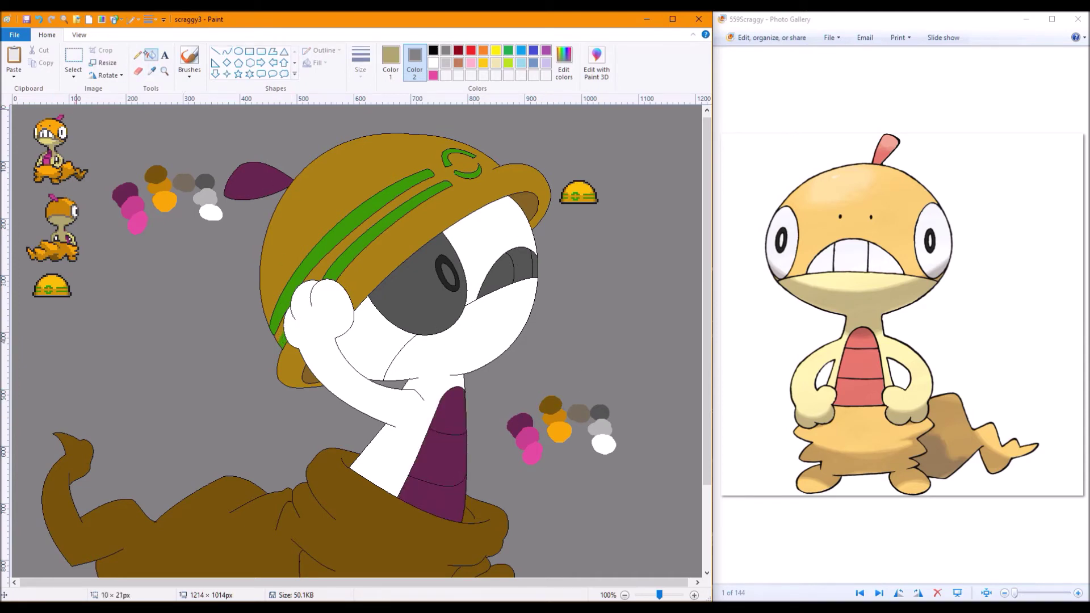
Add a tan swatch to the copied palette and fill the skin with taupe and the upper face with dark brown
left_click(560, 407)
left_click(580, 413)
left_click(583, 409)
left_click(369, 442)
left_click(500, 245)
left_click(375, 347)
scroll(321, 256, "down", 3)
left_click(433, 50)
left_click(138, 71)
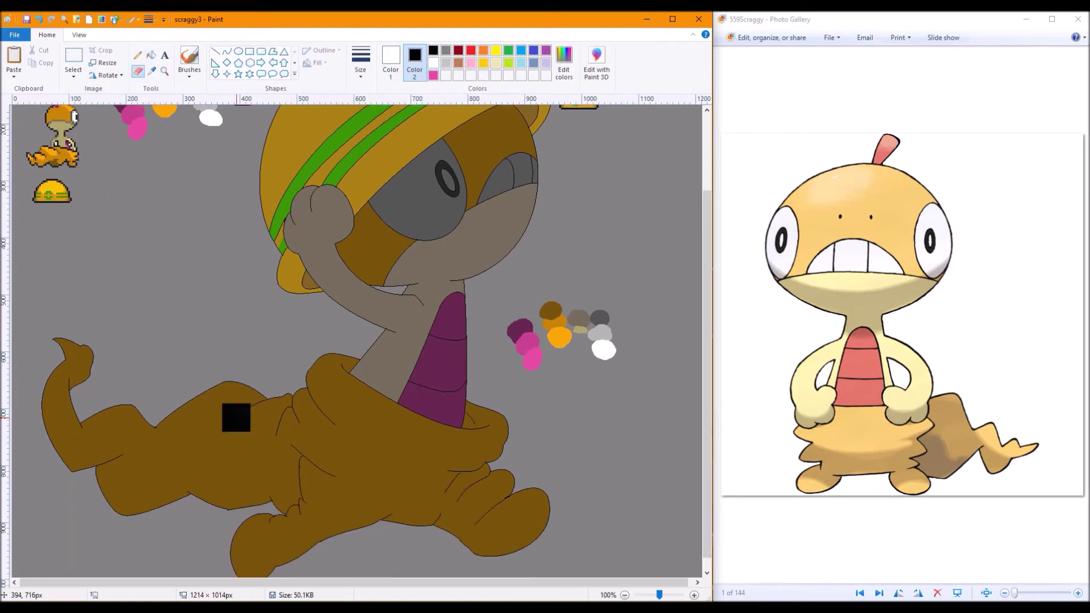
scroll(457, 282, "up", 3)
Sketch thin light-grey arrows beside the helmet to mark the direction of the light
left_click(138, 54)
left_click(391, 57)
left_click(446, 62)
left_click(360, 63)
left_click(336, 108)
left_click_drag(556, 149, 647, 134)
left_click_drag(630, 207, 617, 147)
Shade the head crest with curved boundaries in magenta and fill its lit area with bright pink, leaving dark purple along the lower edge
left_click(226, 52)
left_click(433, 75)
left_click(360, 62)
left_click(335, 105)
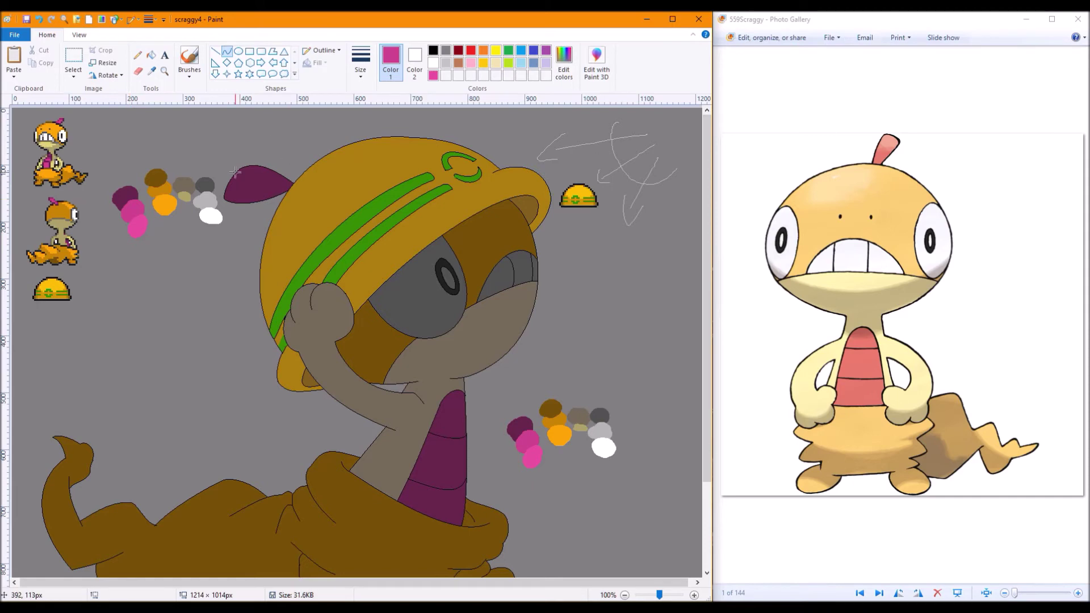
left_click_drag(270, 194, 284, 178)
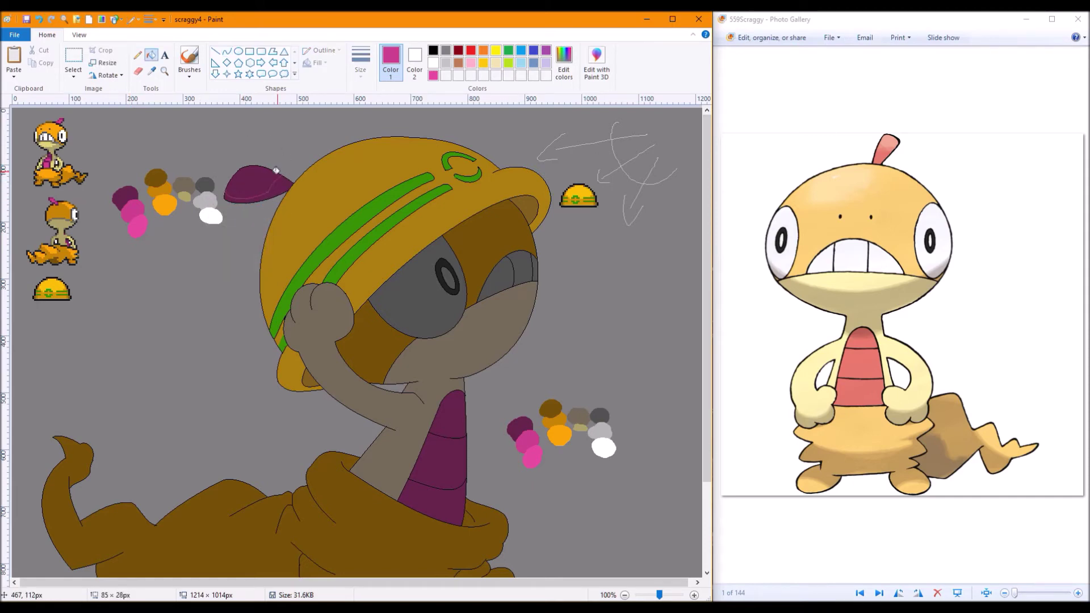
left_click(269, 193)
left_click_drag(252, 166, 266, 191)
right_click(235, 190)
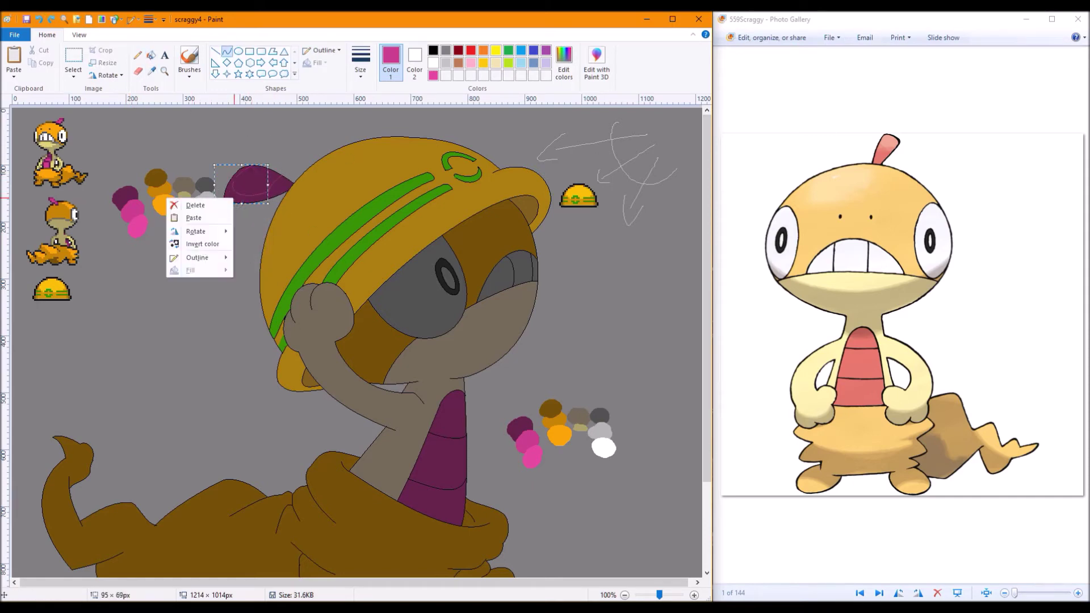
left_click(251, 165)
left_click(151, 55)
left_click(258, 180)
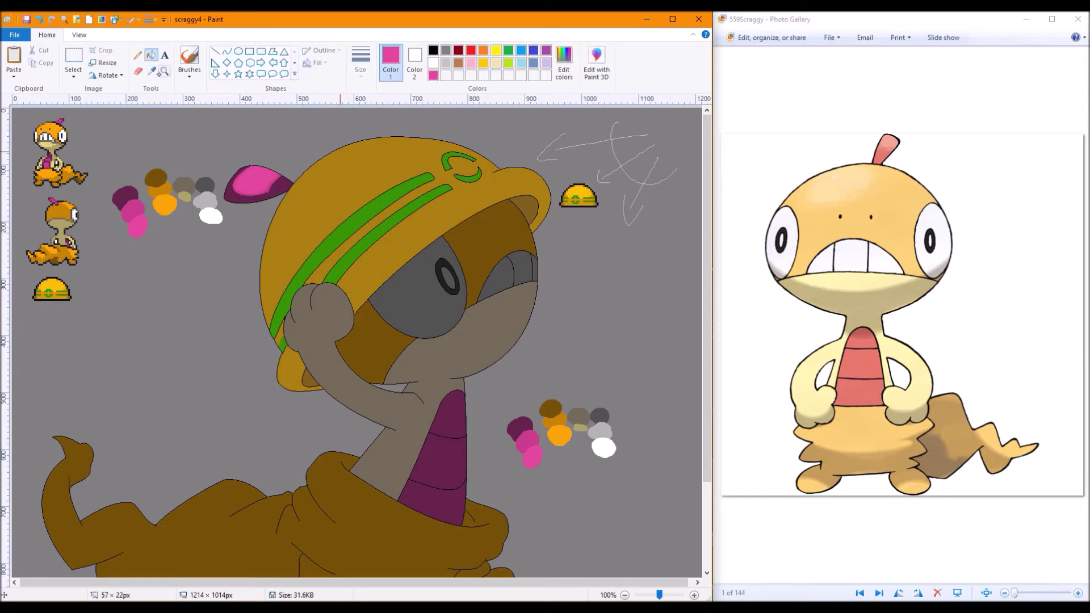
Draw shadow curves in the belly panel's sections and fill the lit areas with bright pink
left_click(227, 50)
left_click(151, 55)
left_click(440, 446)
left_click(226, 51)
left_click_drag(461, 511, 454, 516)
left_click(151, 55)
left_click(448, 443)
Sample the tan swatch, outline the lit area of the lower face with curves and fill it with tan
left_click(151, 71)
left_click(184, 196)
left_click(226, 50)
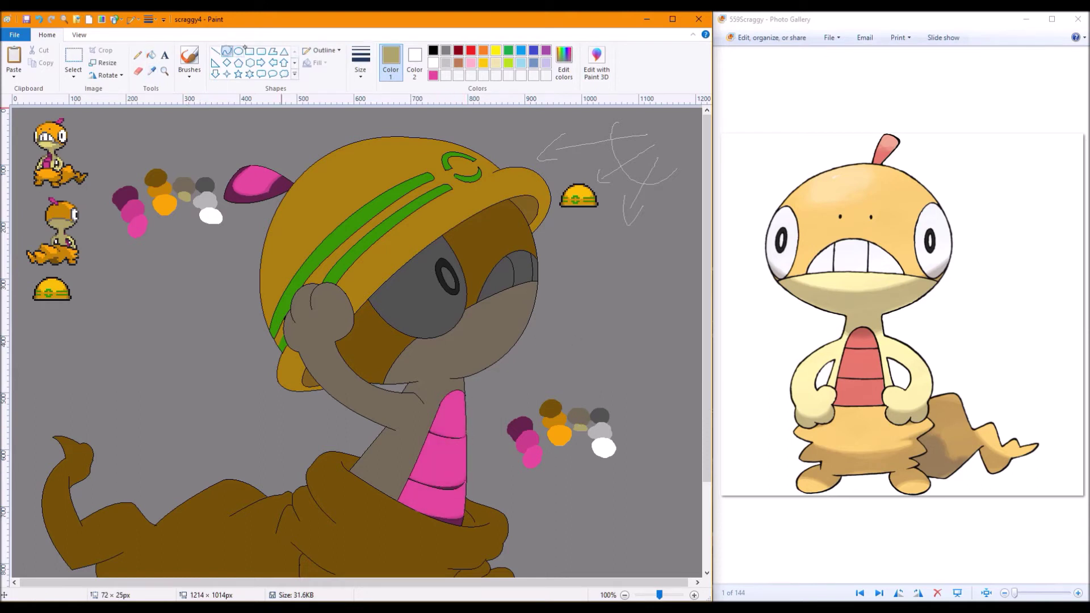
right_click(355, 386)
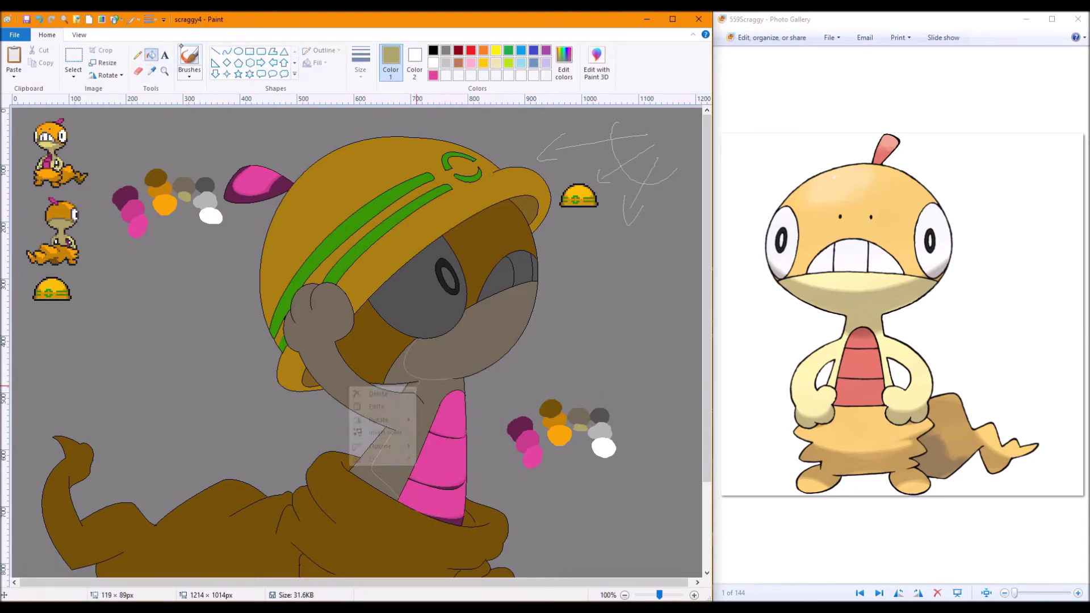
left_click(151, 55)
left_click(471, 332)
Outline the lit areas of the raised arm and neck with curves and fill them with tan
left_click(227, 51)
left_click(227, 51)
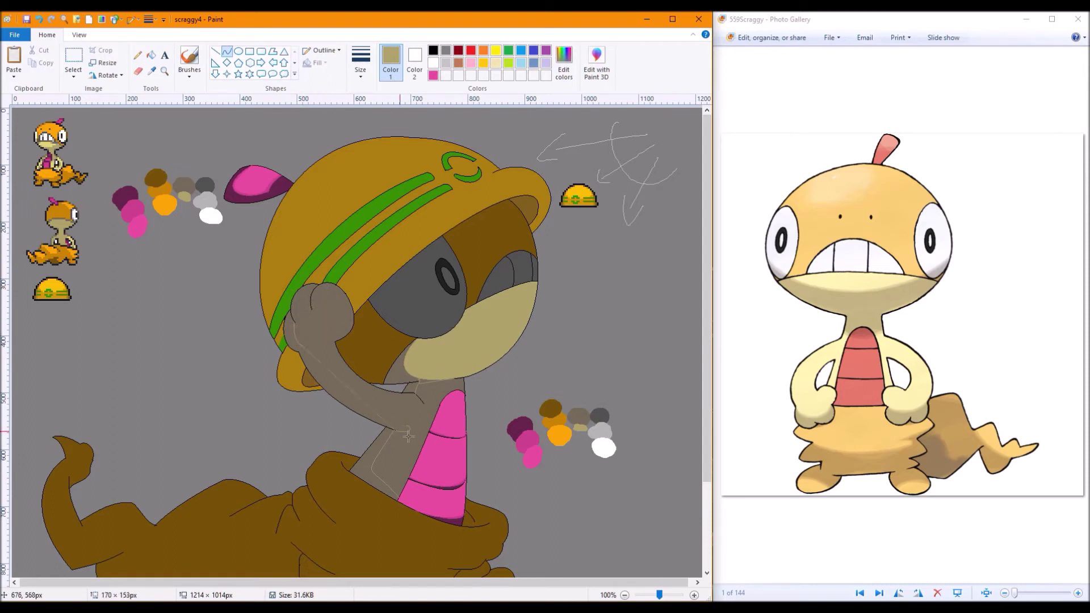
left_click(151, 55)
left_click(332, 341)
Fill the lit part of the upper face with orange, leaving a brown shadow under the helmet, and add a small orange patch below the large eye
left_click(151, 71)
left_click(564, 412)
left_click(227, 50)
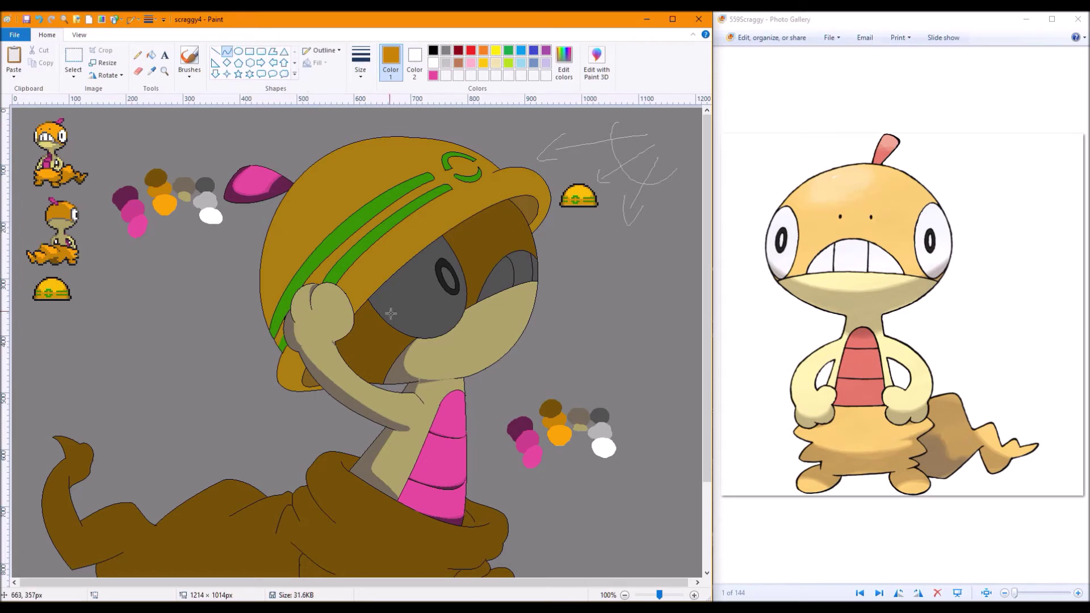
left_click_drag(391, 319, 389, 328)
left_click_drag(450, 238, 528, 215)
left_click(151, 54)
left_click(499, 229)
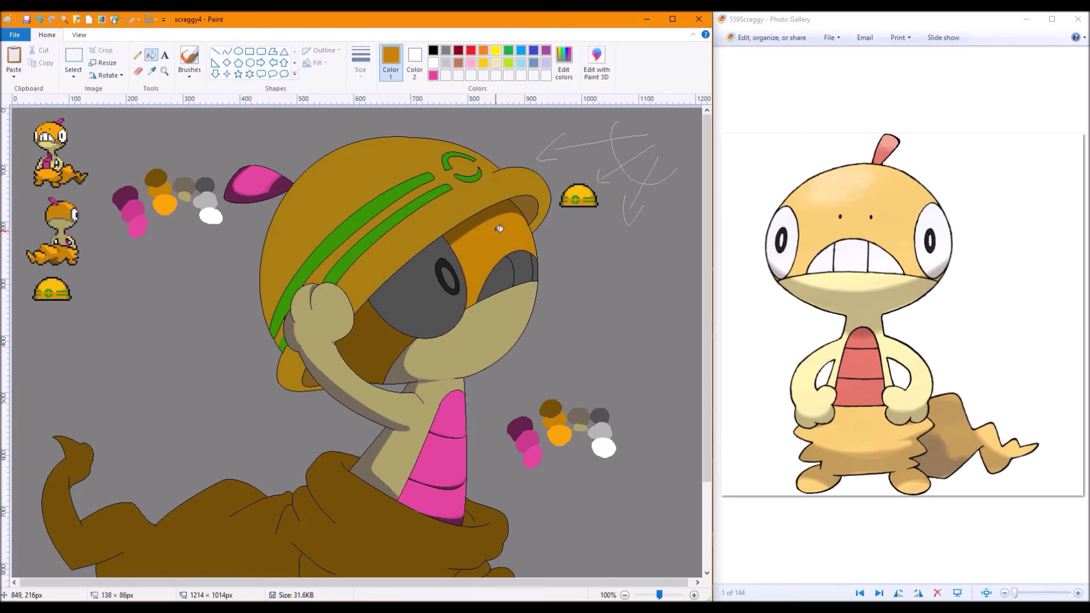
left_click(228, 51)
left_click_drag(402, 332, 410, 341)
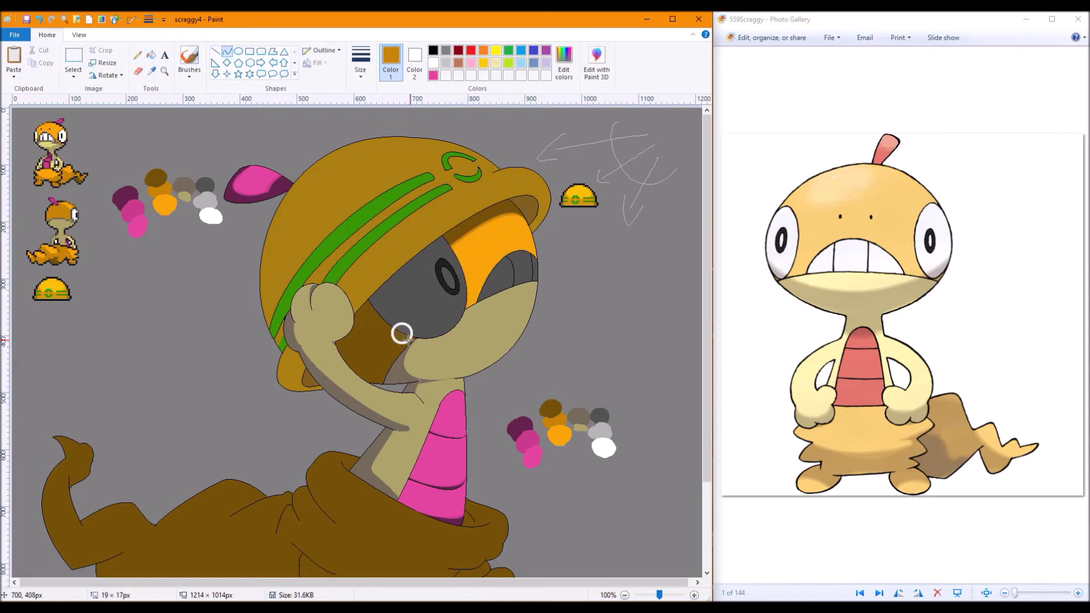
Pick a pale yellow and draw highlight boundary curves along the raised hand, arm and neck
left_click(151, 71)
left_click(185, 199)
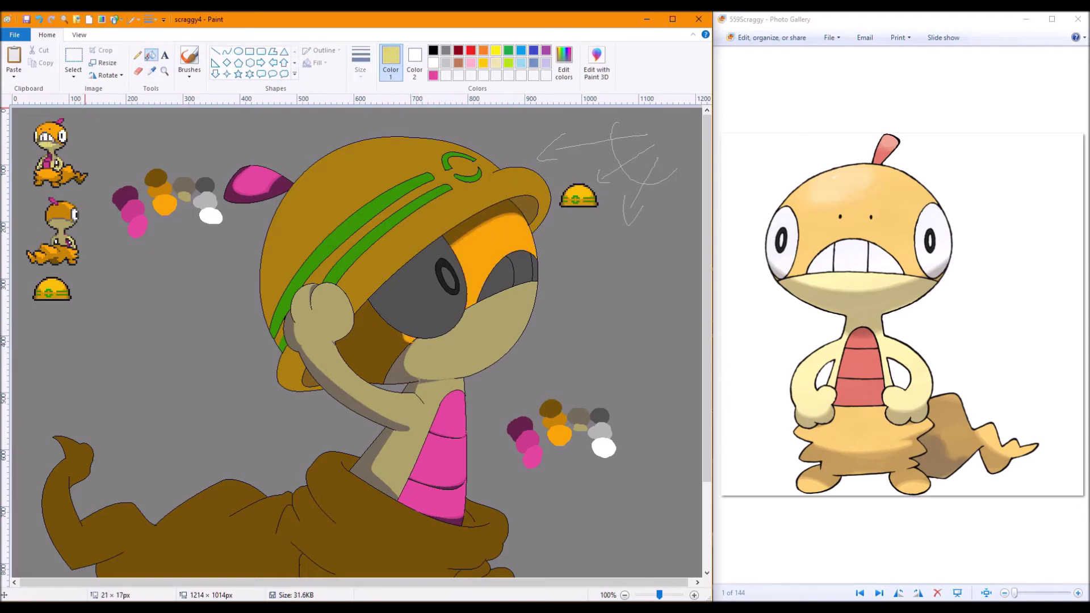
left_click_drag(309, 286, 335, 343)
right_click(305, 415)
mouse_move(394, 425)
left_mouse_down()
mouse_move(421, 429)
mouse_move(397, 486)
left_mouse_up()
left_click(374, 446)
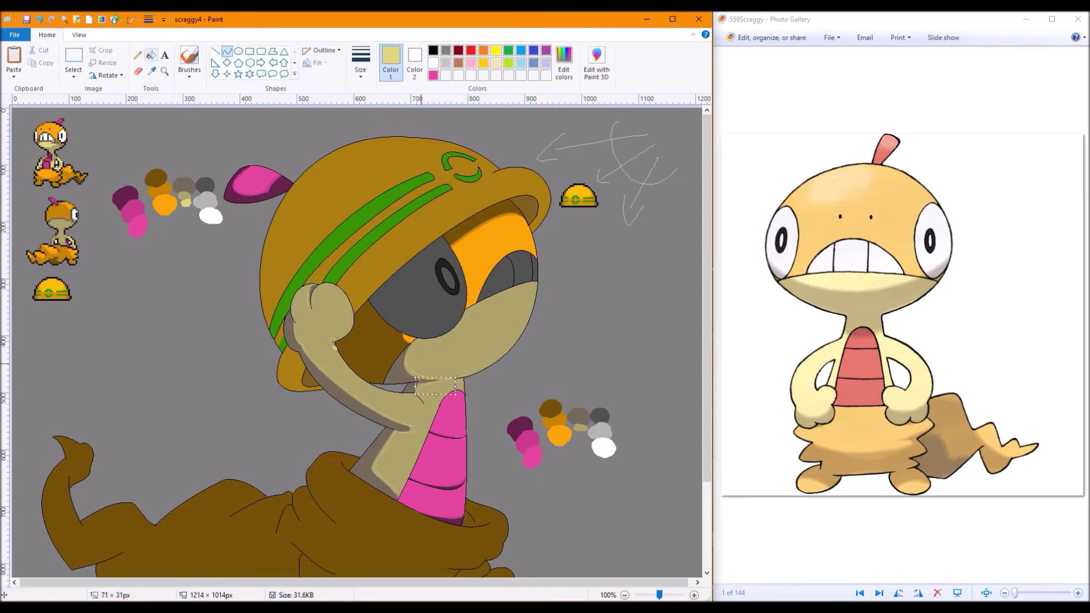
Fill the lit areas of the lower face, raised arm and neck with pale yellow
left_click(151, 55)
left_click(454, 341)
left_click(137, 55)
left_click(151, 54)
left_click(398, 449)
Mix a reddish brown, fill the helmet and its brim with it, and add shade swatches below the helmet sprite
left_click(151, 71)
left_click(551, 410)
left_click(564, 62)
left_click(248, 387)
left_click(286, 329)
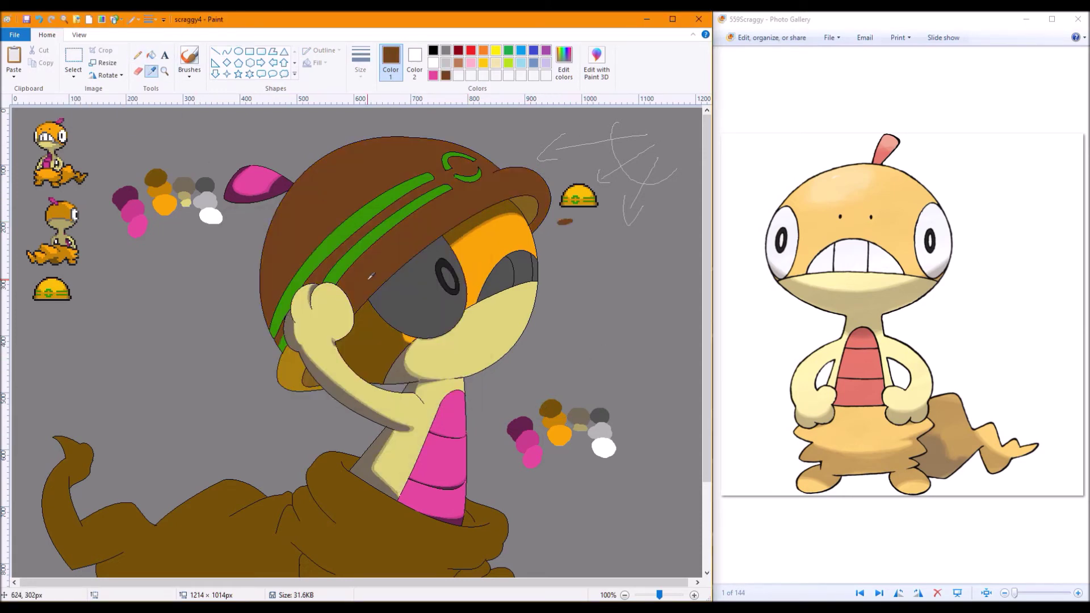
left_click(527, 207)
left_click(137, 55)
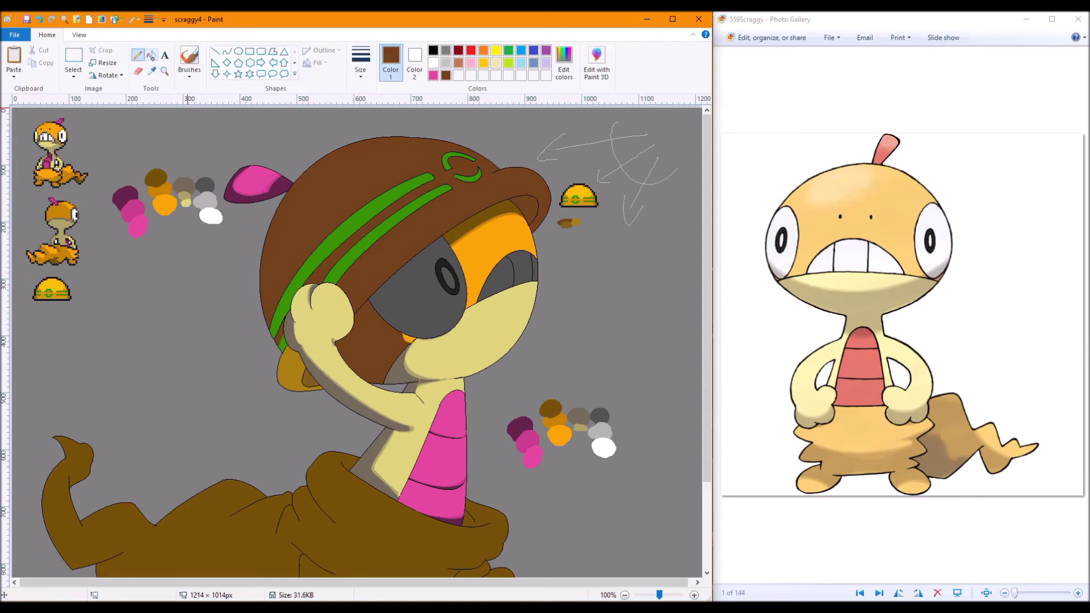
left_click(151, 54)
left_click(289, 369)
Draw shadow curves along the helmet's back and brim and fill the lit helmet area with olive brown
left_click(227, 52)
left_click(278, 365)
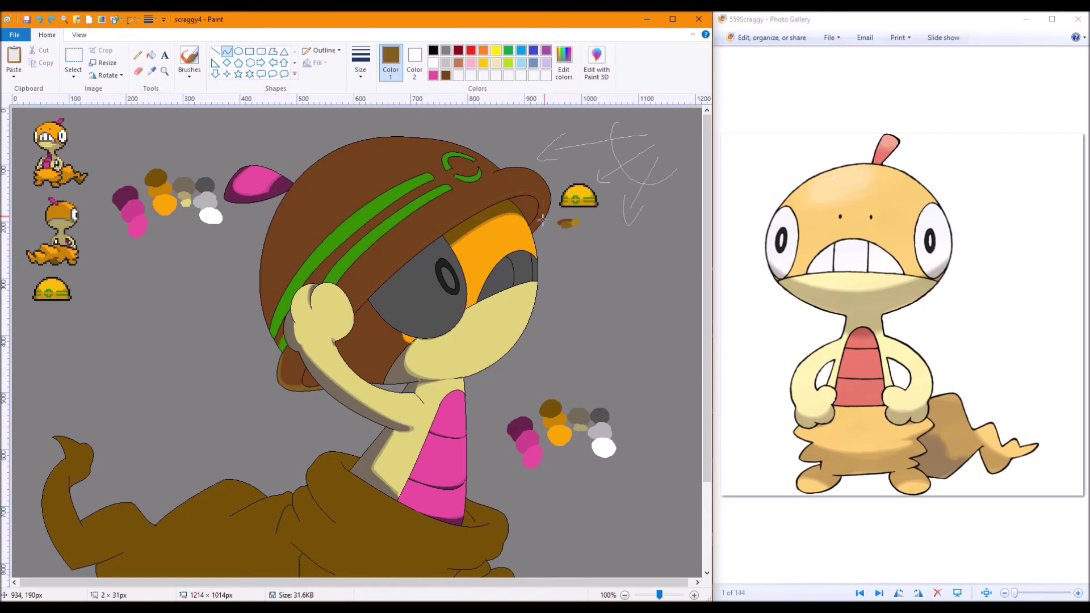
left_click(494, 165)
left_click(151, 54)
left_click(361, 171)
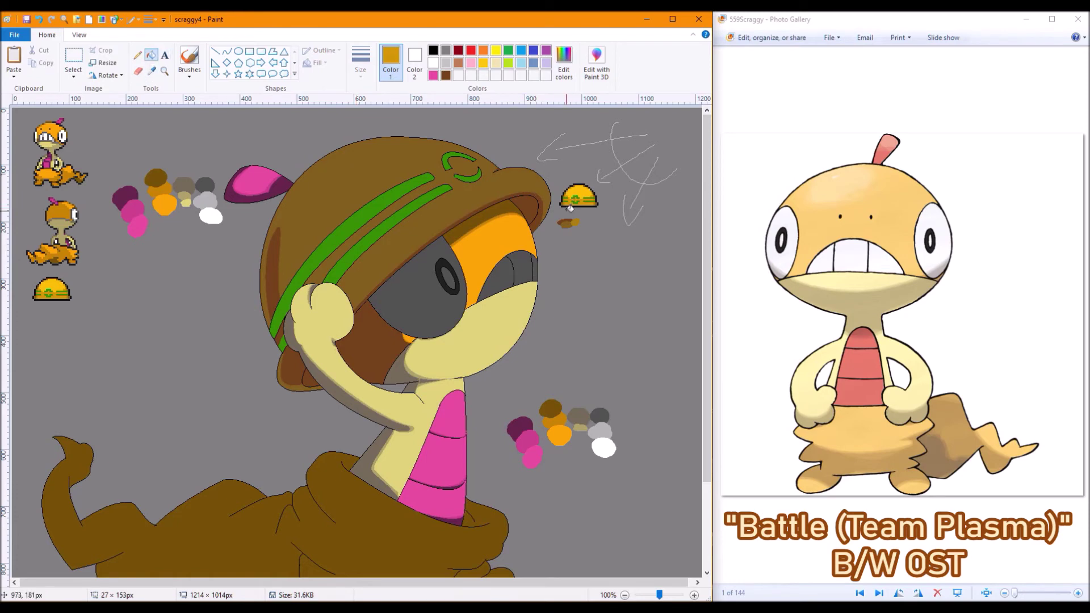
Draw inner shading curves on the helmet and fill the area inside them with dark golden yellow
left_click(226, 51)
left_click(151, 70)
left_click(269, 321)
left_click(289, 259)
left_click_drag(278, 329, 283, 351)
left_click(352, 307)
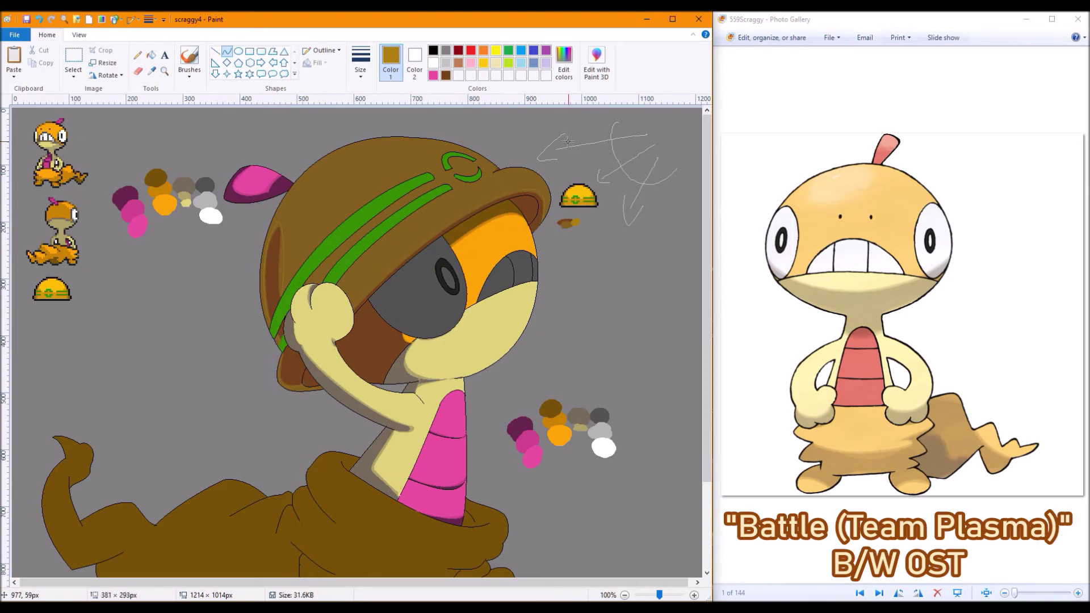
left_click(151, 55)
left_click(364, 165)
left_click(280, 338)
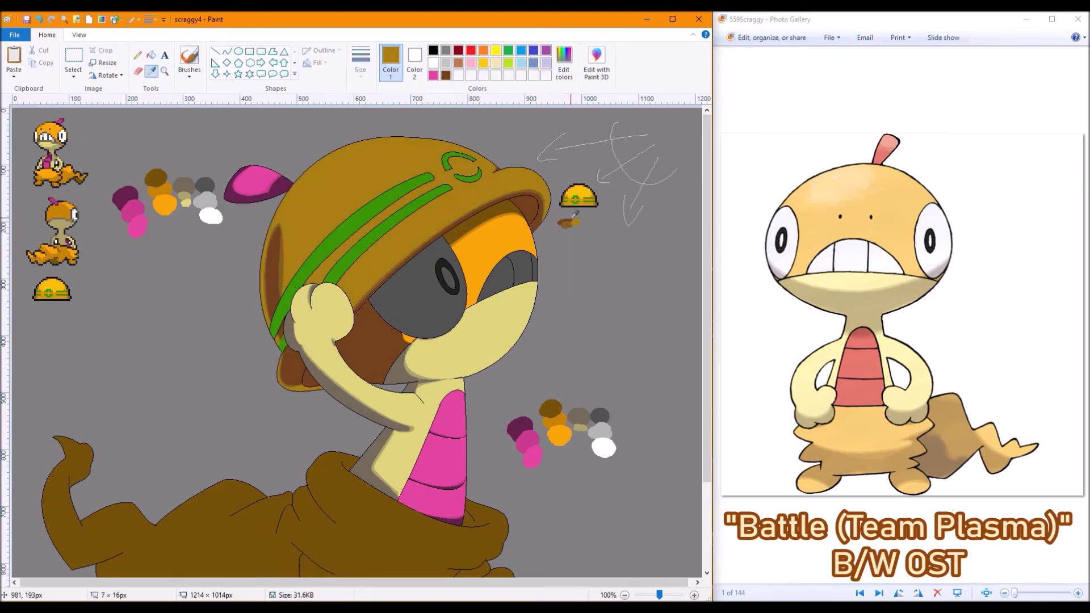
Add another band of shading curves to the helmet and fill the area inside with a lighter golden yellow
left_click(226, 51)
right_click(267, 262)
key("Escape")
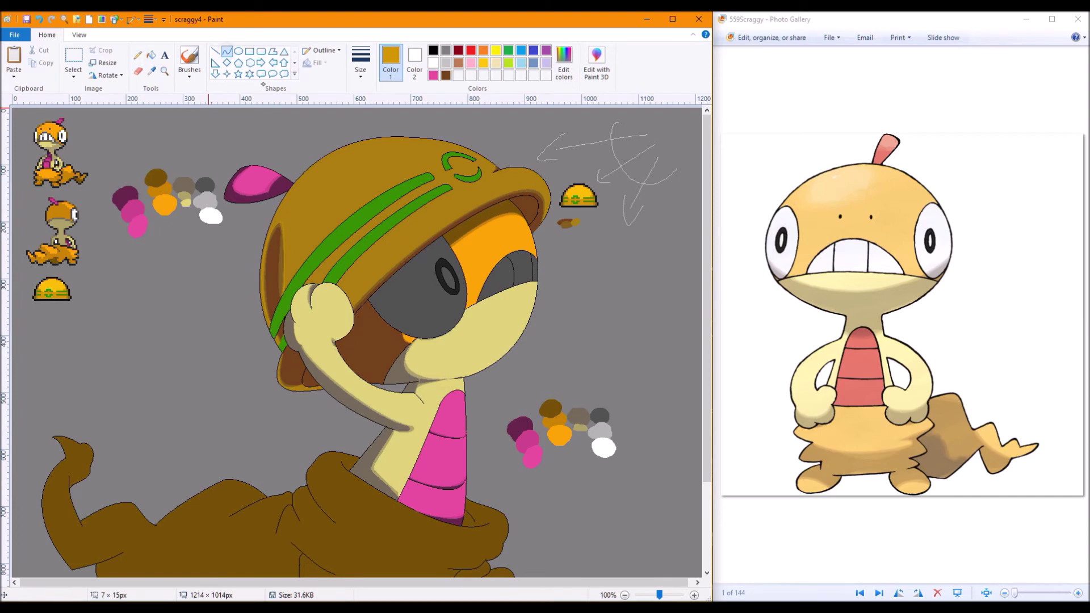
left_click(151, 54)
left_click(295, 384)
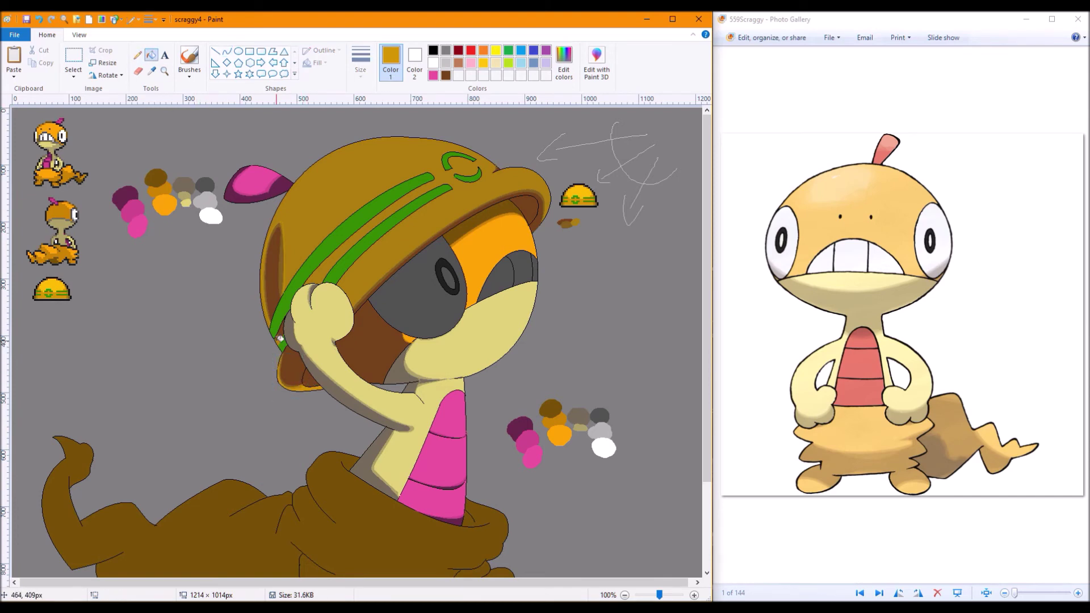
left_click(226, 51)
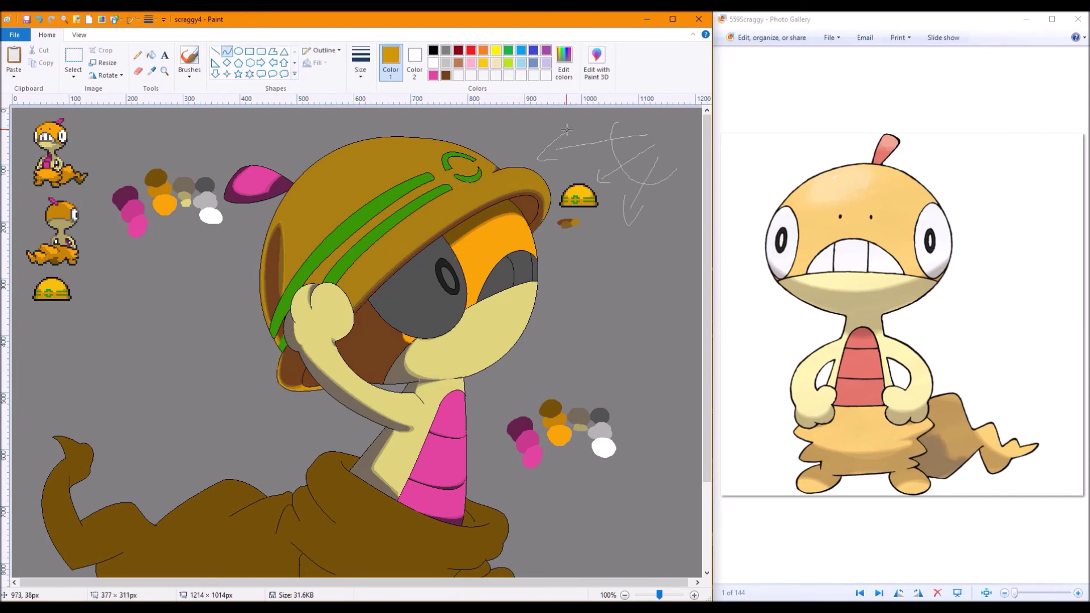
left_click(151, 54)
left_click(452, 154)
Draw the innermost shading curves along the helmet's back and brim and fill the main surface with bright yellow
left_click(227, 51)
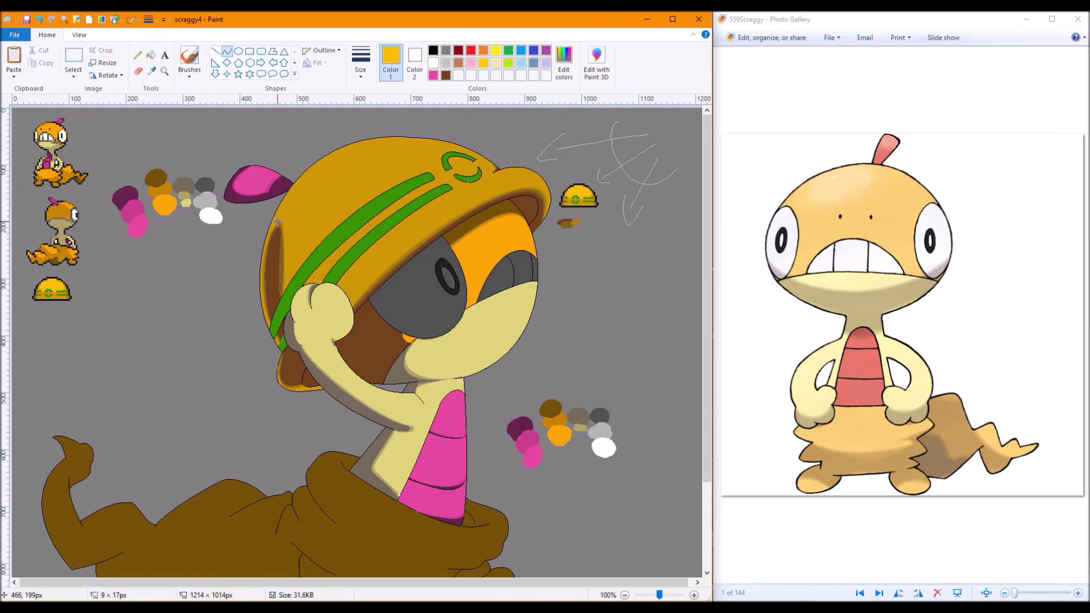
right_click(205, 226)
left_click_drag(301, 387, 277, 370)
left_click_drag(356, 301, 549, 209)
left_click(151, 55)
left_click(398, 154)
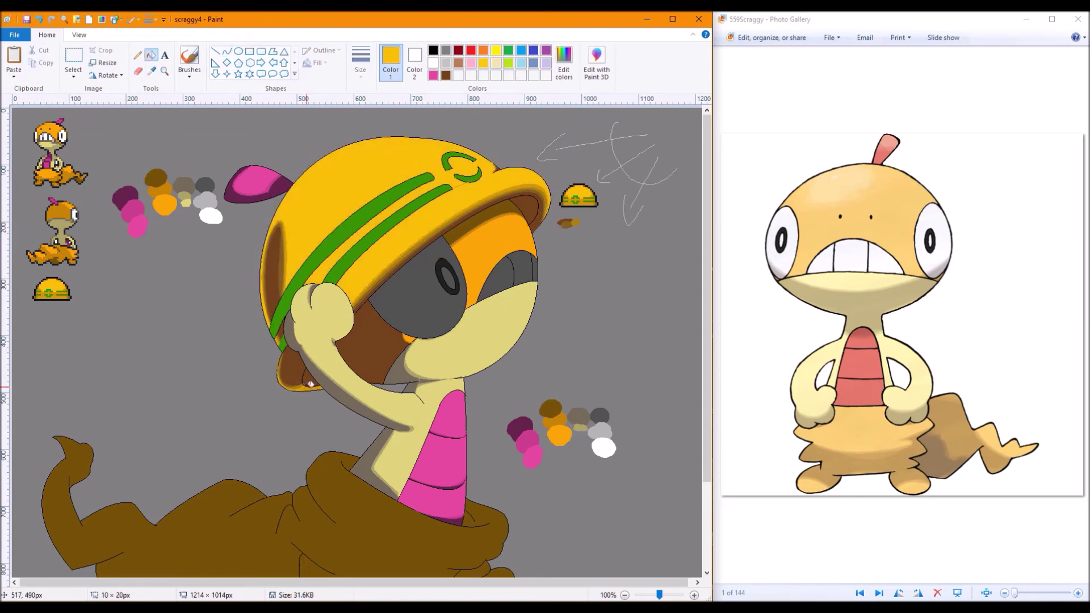
Mix a lighter yellow and pencil thin highlight strokes along the top of the helmet
left_click(563, 61)
key("Return")
left_click(138, 54)
Mix a dark green from the emblem's green and shade the lower ends of the helmet's stripes with it
left_click(152, 71)
left_click(482, 170)
left_click(563, 62)
key("Return")
left_click(151, 54)
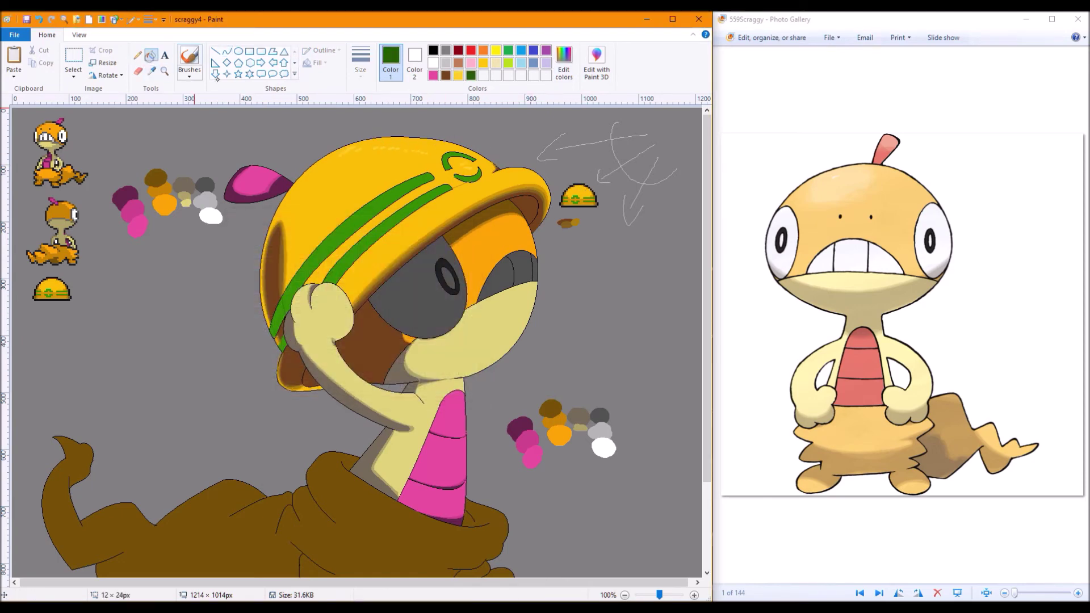
left_click(152, 70)
left_click_drag(286, 293, 286, 315)
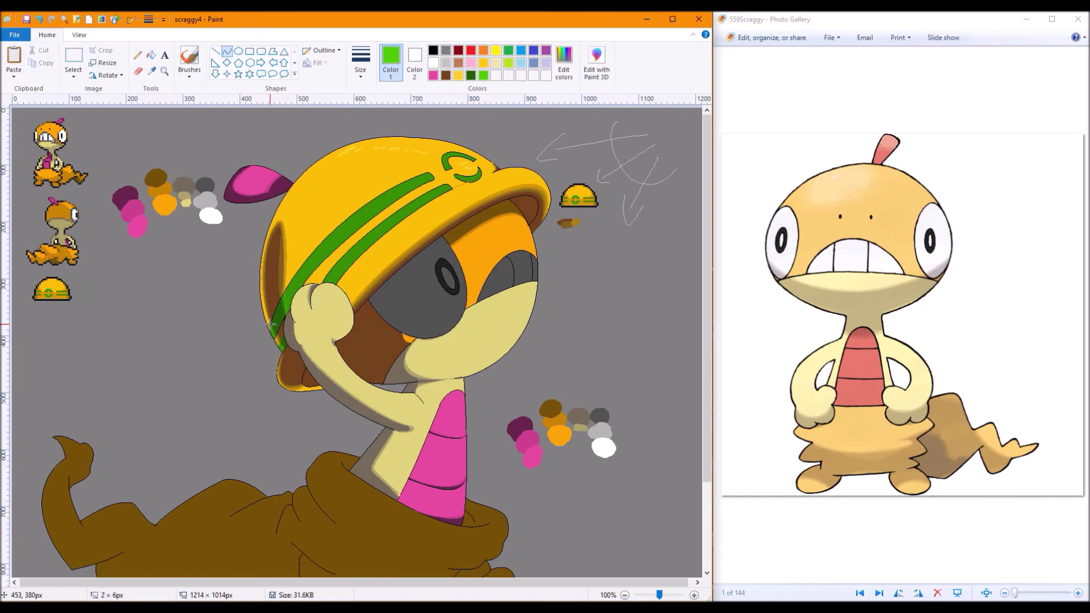
Fill the lit parts of the helmet's stripes and round emblem with bright green
left_click(151, 56)
left_click(384, 205)
left_click(447, 160)
Pencil yellow highlight flecks and small brown dents onto the helmet's surface
left_click(496, 50)
left_click(137, 55)
left_click(152, 71)
left_click(393, 232)
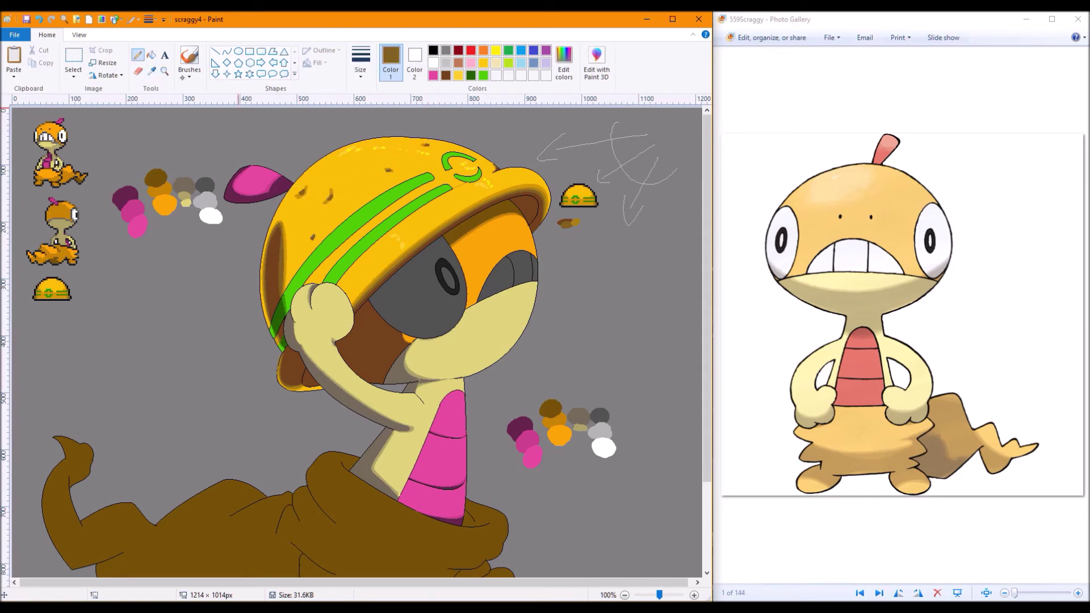
Add more speckles and detail the helmet's dents with sampled brown and golden tones and yellow highlights
left_click(334, 215)
left_click(152, 71)
left_click(288, 242)
left_click(152, 71)
left_click(299, 187)
left_click(151, 71)
left_click(303, 187)
left_click(152, 71)
left_click(325, 175)
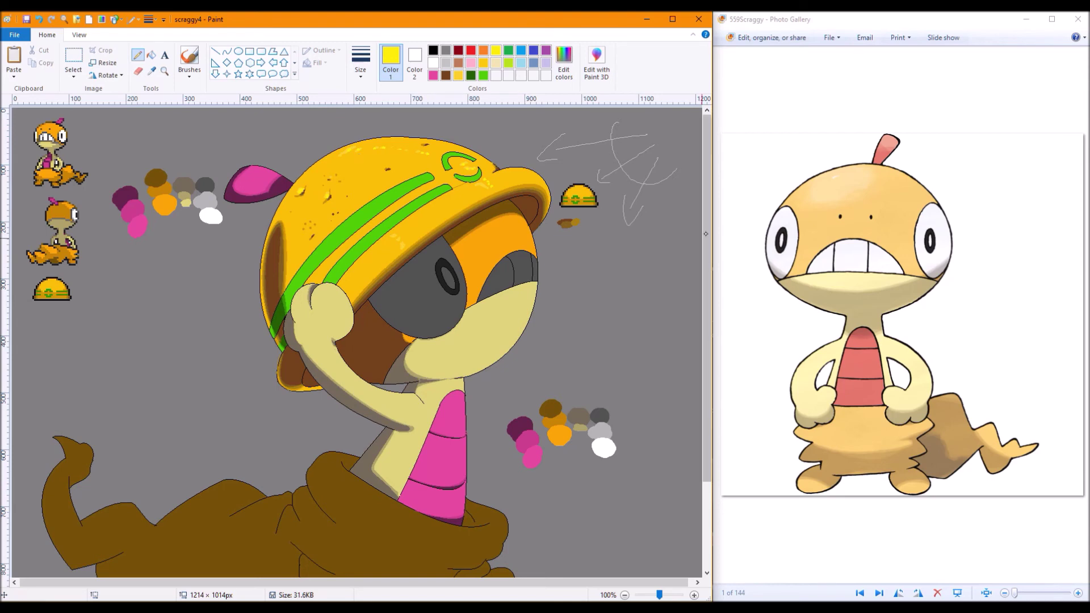
Sample the dark orange swatch and draw curves outlining the lit areas along the tail
scroll(355, 158, "down", 3)
left_click(151, 71)
left_click(550, 304)
left_click(227, 51)
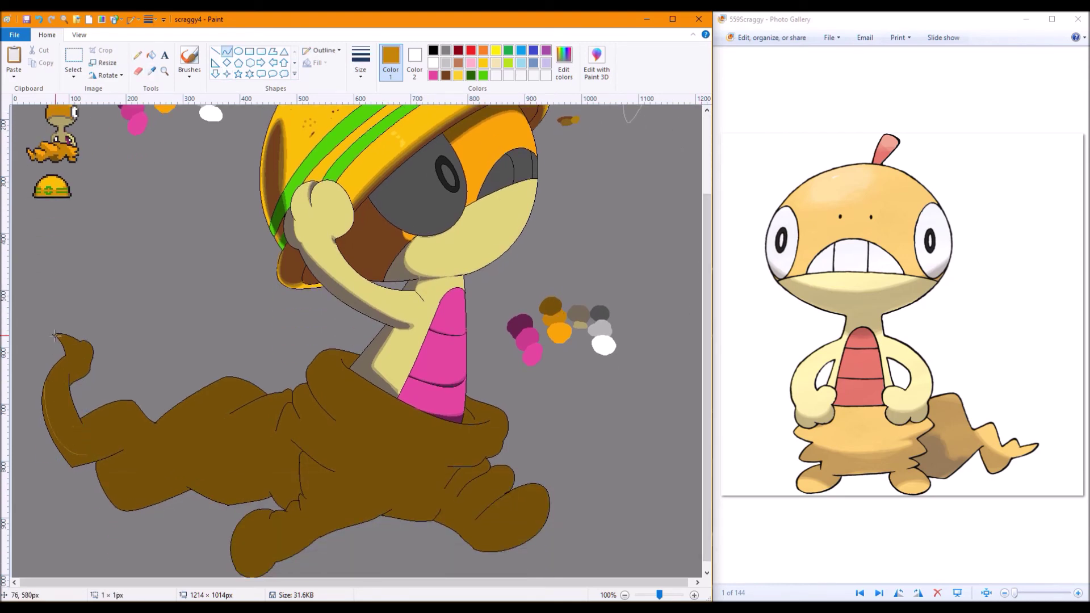
left_click(88, 364)
left_click_drag(86, 458, 123, 449)
mouse_move(101, 509)
left_mouse_down()
mouse_move(227, 488)
mouse_move(273, 406)
mouse_move(198, 406)
left_mouse_up()
Draw dark orange boundary curves along the folds at the tail's base and the waistband's upper edge
right_click(185, 422)
left_click(304, 414)
left_click_drag(304, 414, 286, 400)
left_click_drag(354, 366, 333, 362)
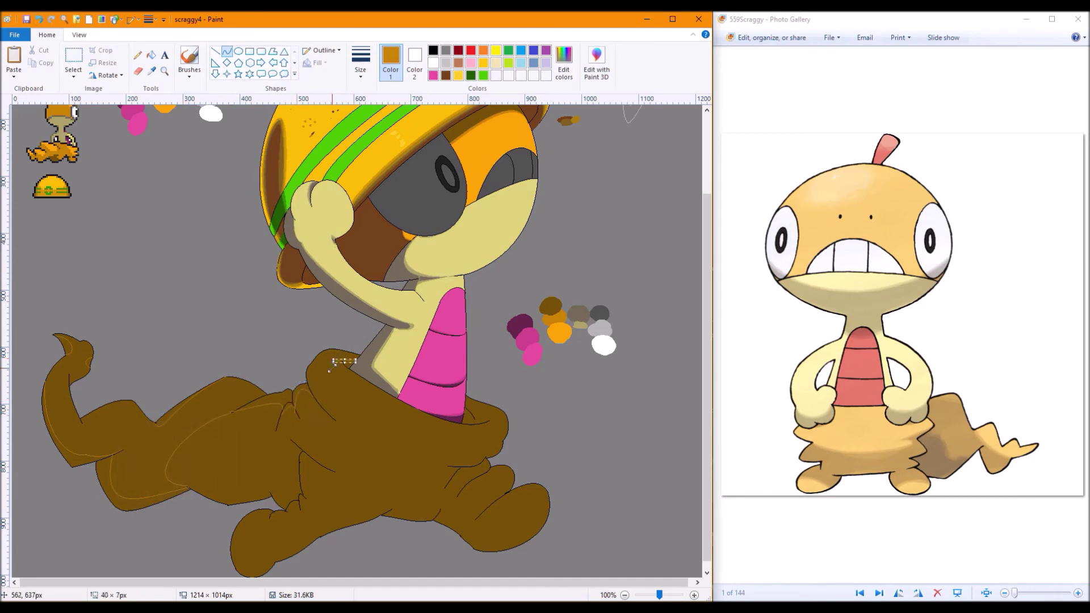
Fill the tail's lit areas and the folds at its base with dark orange, repairing the boundary lines with the Pencil
left_click(151, 55)
left_click(295, 401)
left_click(293, 404)
key("ctrl+z")
left_click(137, 54)
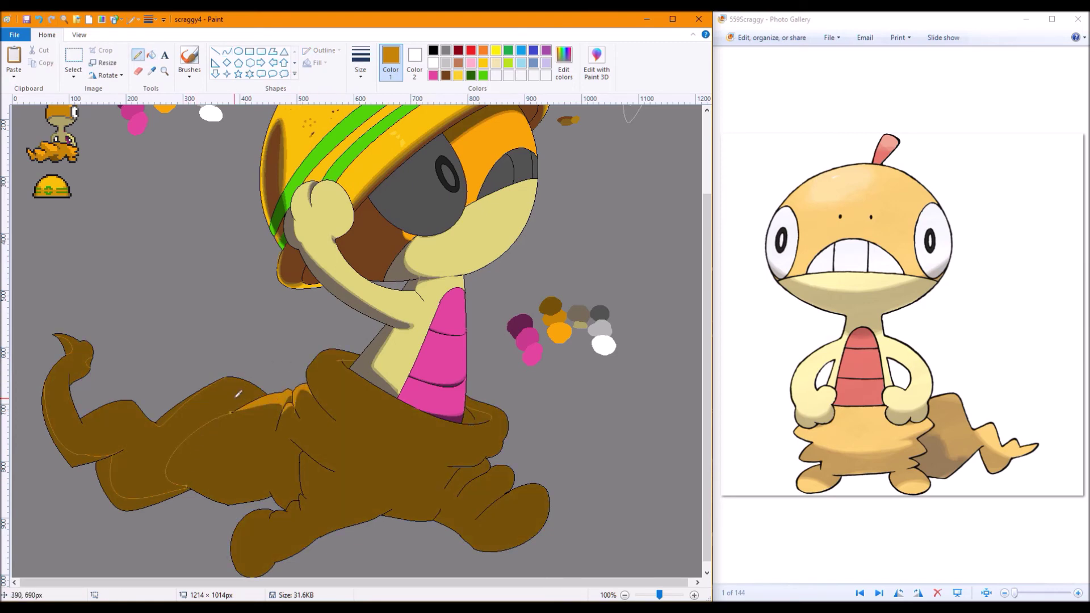
left_click(151, 54)
left_click(236, 369)
Fill the raised back of the waistband with dark orange and draw boundary curves for the lit area across its front
left_click(226, 51)
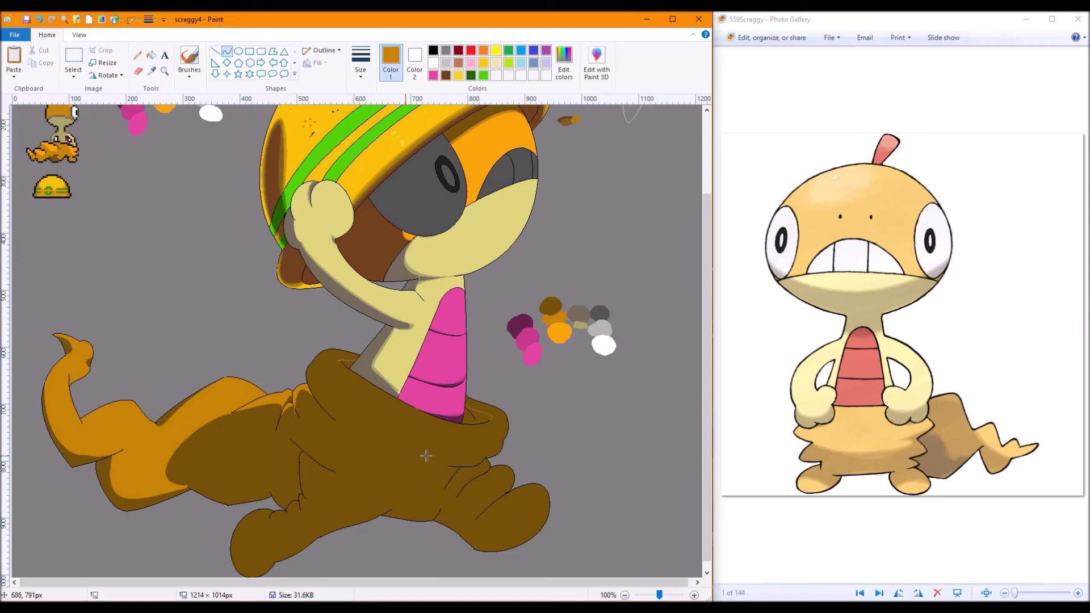
left_click(151, 55)
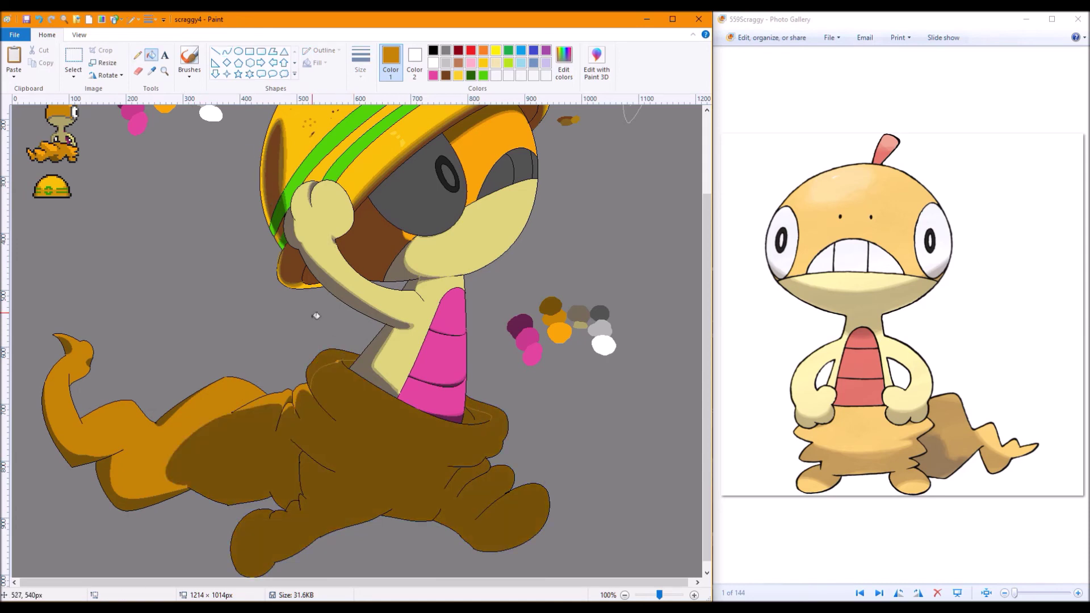
left_click(332, 366)
left_click_drag(391, 398, 336, 385)
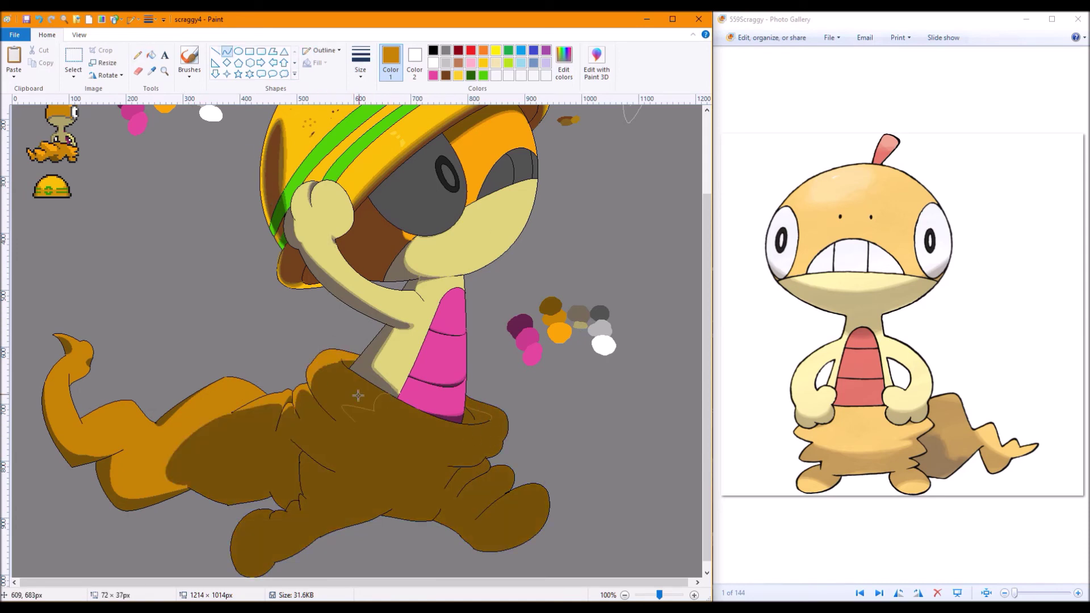
left_click_drag(424, 467, 469, 457)
Fill the waistband's lit front with dark orange, undoing stray fills and closing gaps, and outline the front foot's lit areas
left_click(151, 55)
left_click(454, 443)
key("ctrl+z")
left_click(475, 417)
key("ctrl+z")
left_click(226, 51)
left_click(360, 62)
left_click(335, 130)
key("ctrl+y")
Fill the front foot's lit areas with dark orange and add a curved lit patch along the base of the tail
left_click(151, 55)
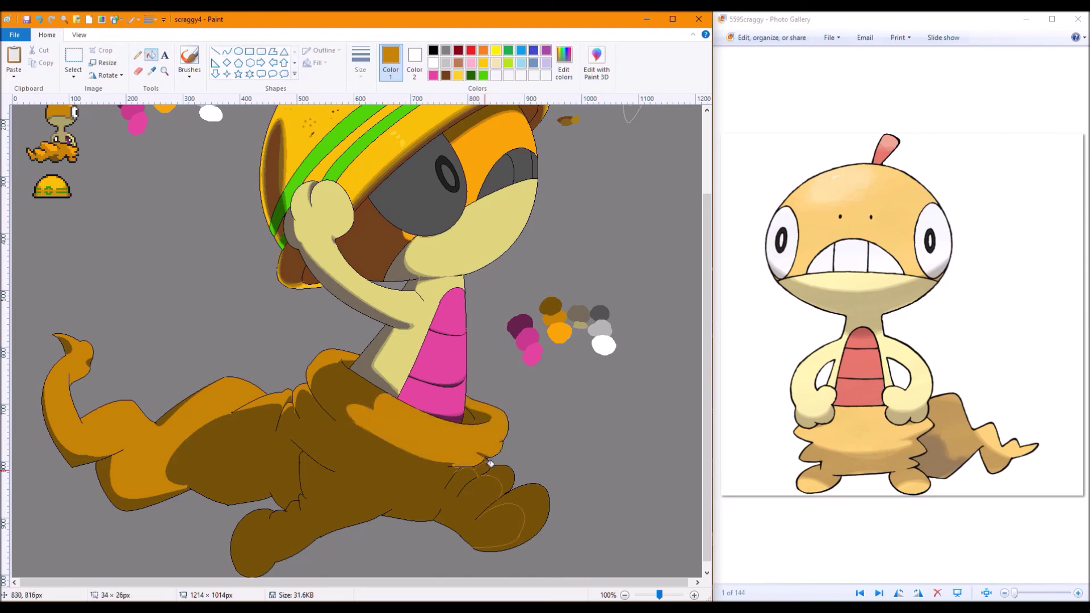
left_click(534, 505)
left_click(227, 51)
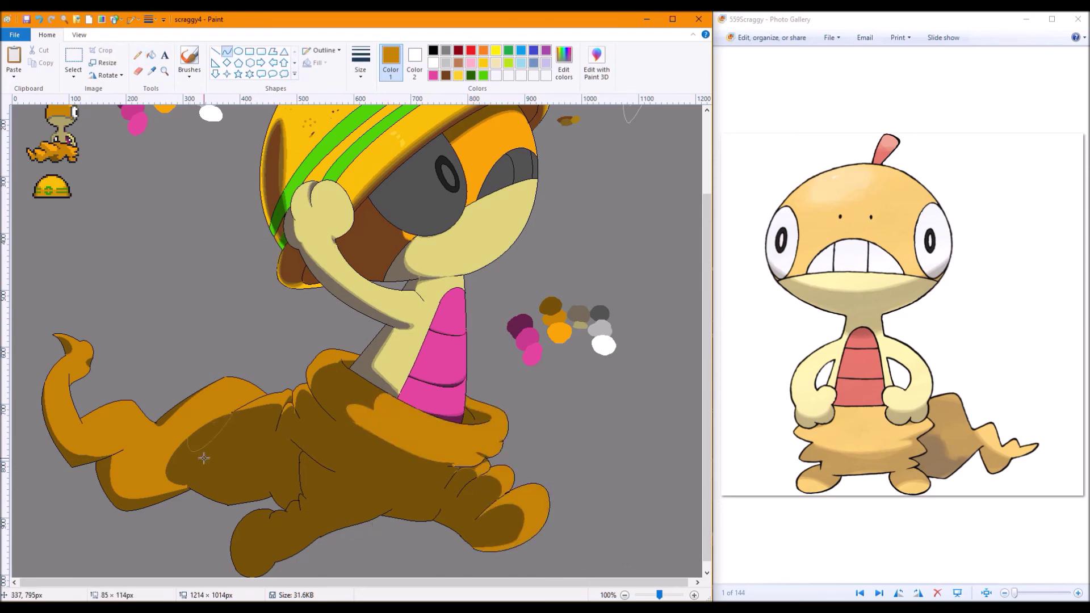
left_click(137, 54)
left_click(227, 51)
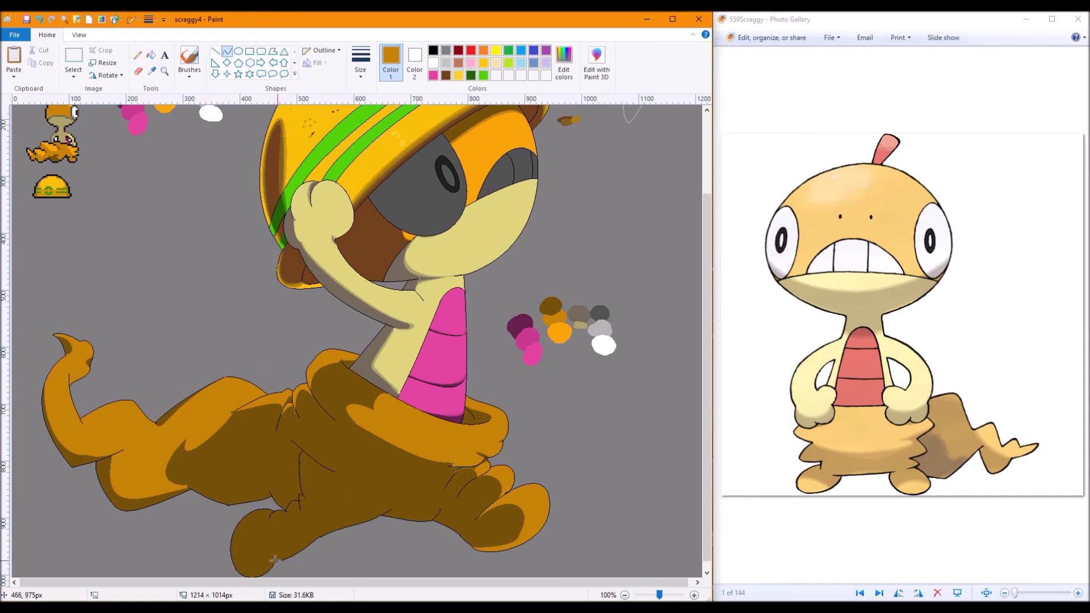
Draw curves bounding the lit parts of the rear leg and foot, and fill them with dark orange
mouse_move(394, 503)
left_mouse_down()
mouse_move(347, 489)
mouse_move(312, 519)
left_mouse_up()
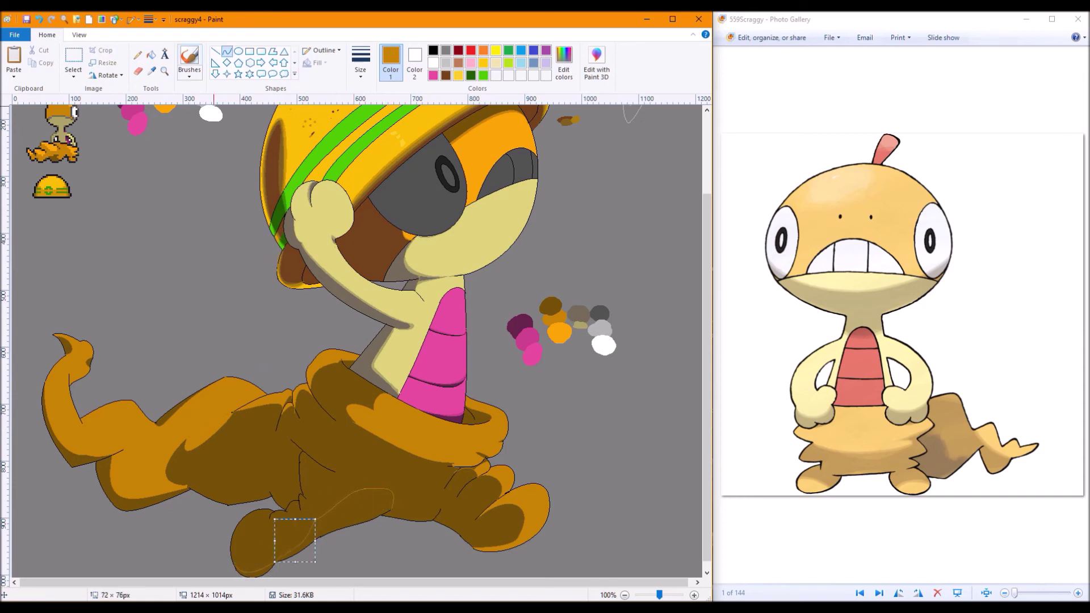
left_click(137, 55)
left_click(151, 55)
left_click(250, 533)
key("ctrl+z")
left_click(253, 571)
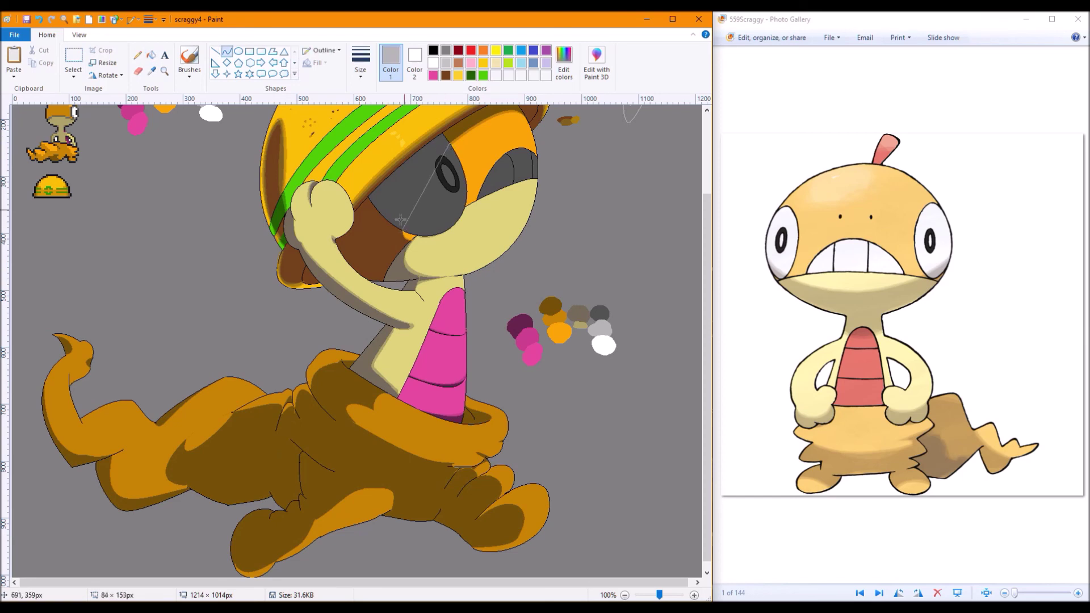
Fill the lit parts of the eye and teeth with a custom light gray, leaving the eye's back edge dark
left_click(428, 193)
left_click(500, 171)
left_click(525, 164)
left_click(563, 57)
left_click(246, 390)
left_click(432, 205)
left_click(226, 51)
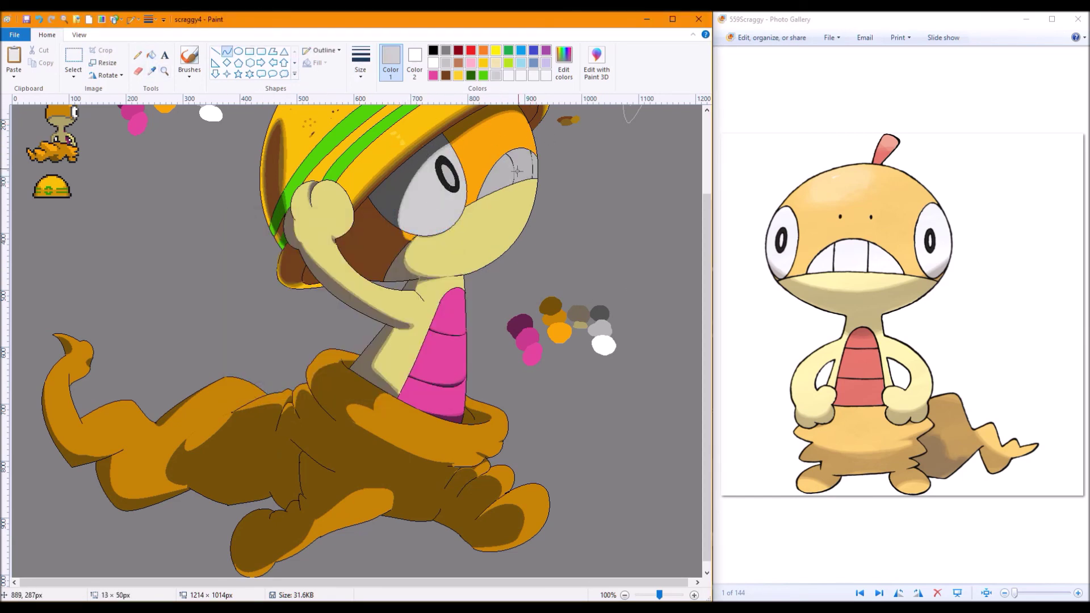
Draw white highlight boundary curves on the eye and teeth and fill the enclosed areas with white
left_click(432, 63)
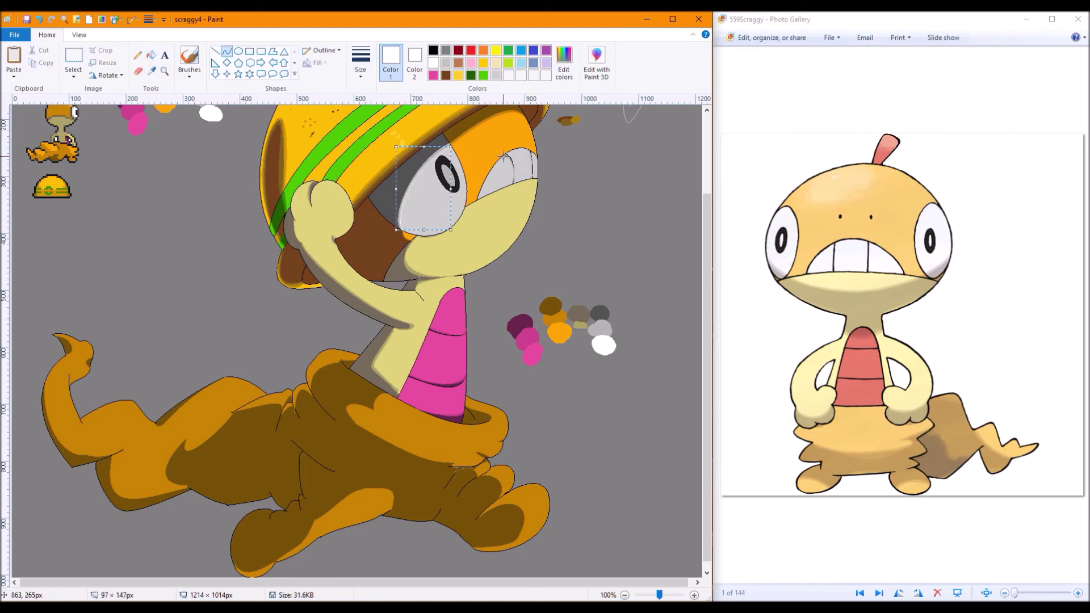
left_click(151, 55)
left_click(431, 193)
left_click(519, 170)
Mix a darker brown for shading the helmet's underside, and fill the canvas background with white
scroll(358, 341, "up", 2)
left_click(563, 57)
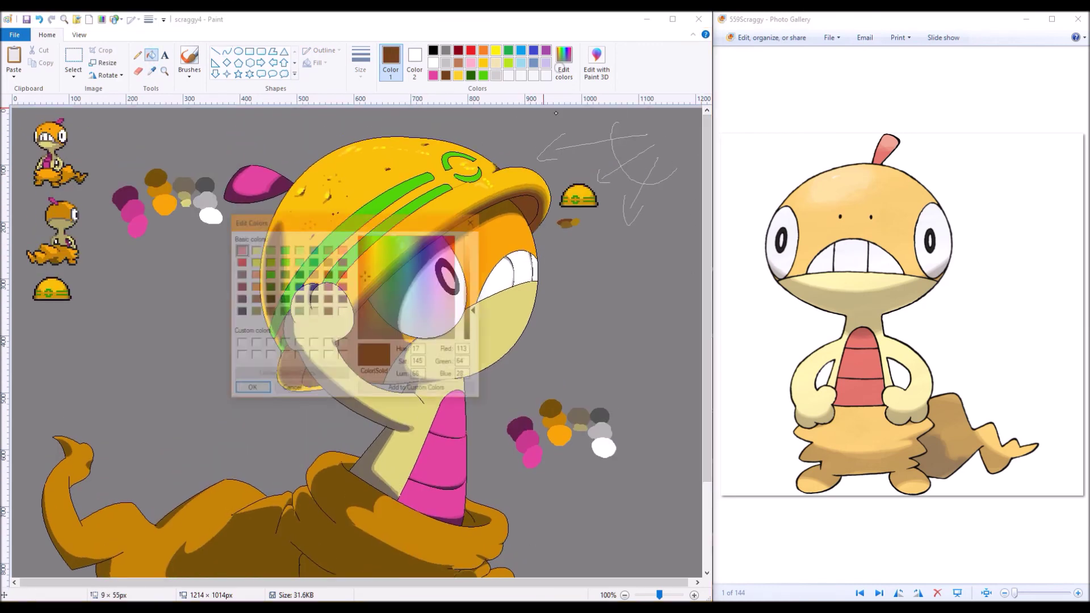
left_click(246, 389)
left_click(432, 62)
left_click(630, 170)
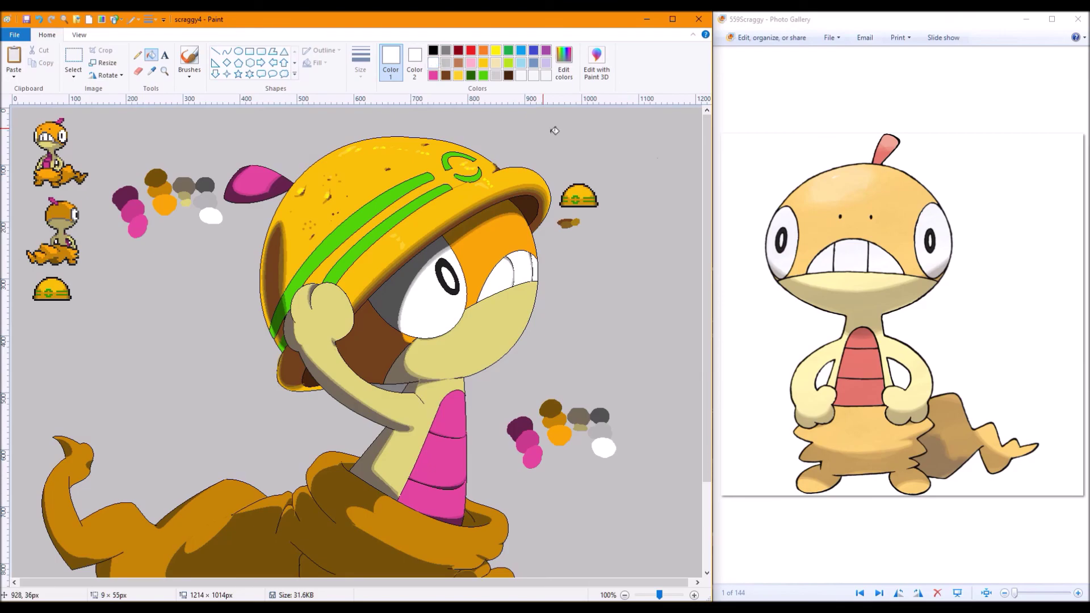